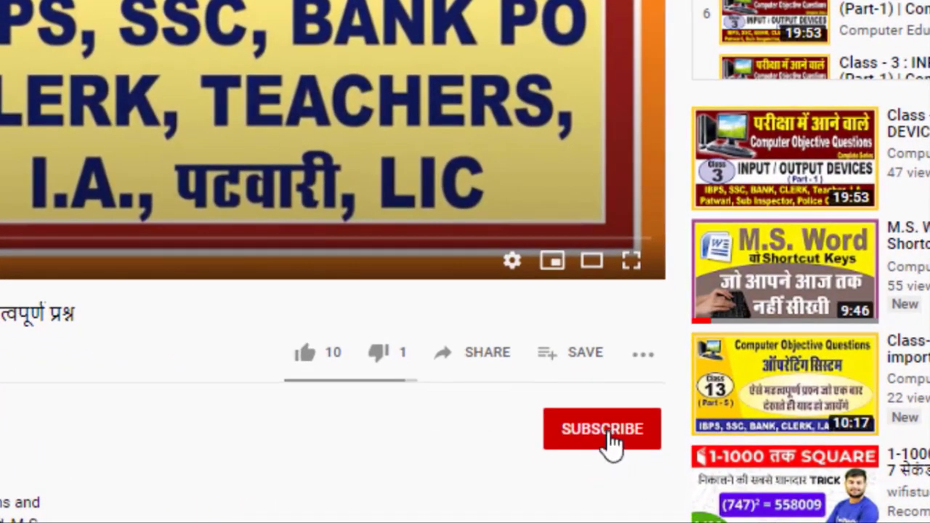
Step: Subscribe to the channel and bring up its bell notification choices
{"action": "left_click", "coordinate": [606, 436]}
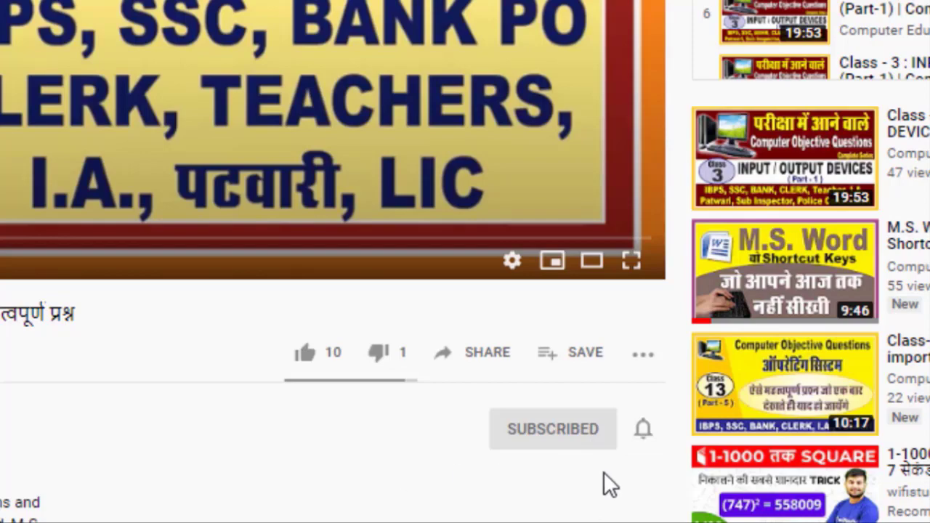
{"action": "left_click", "coordinate": [643, 430]}
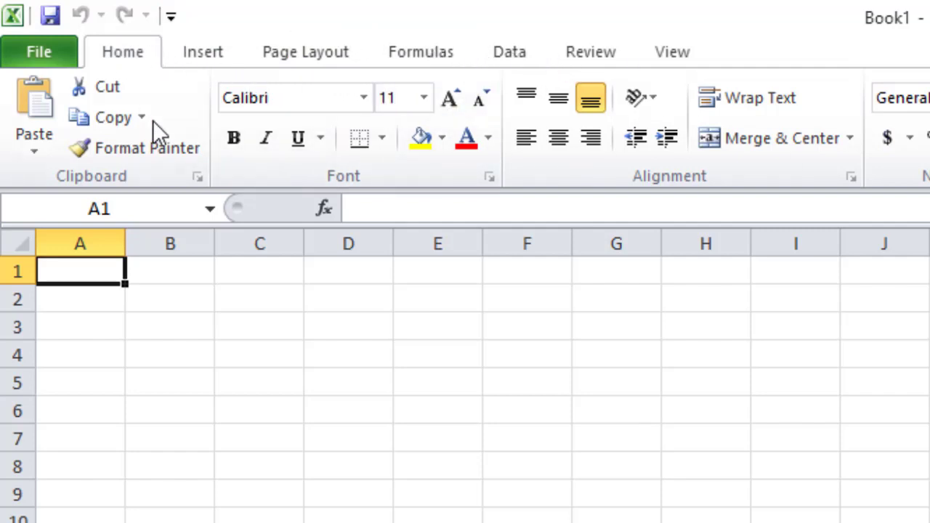
{"action": "left_click", "coordinate": [211, 54]}
{"action": "left_click", "coordinate": [290, 58]}
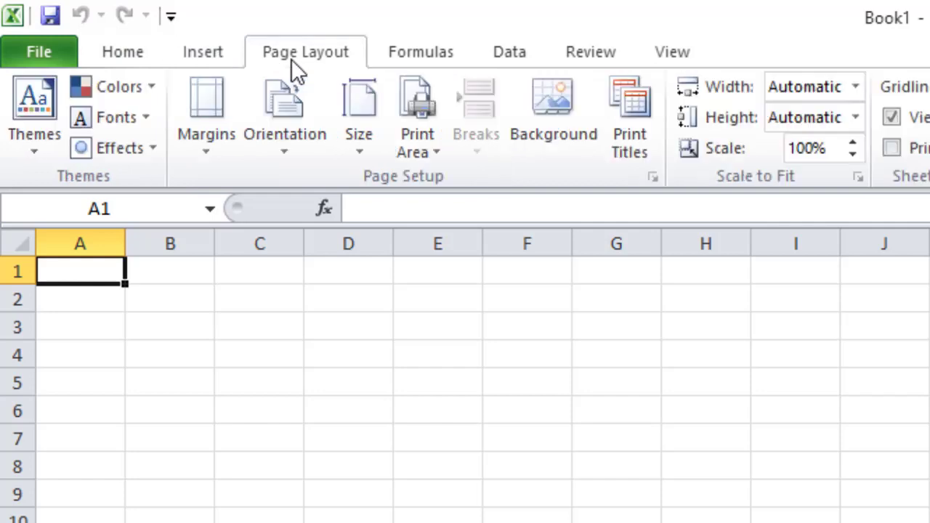
{"action": "left_click", "coordinate": [414, 58]}
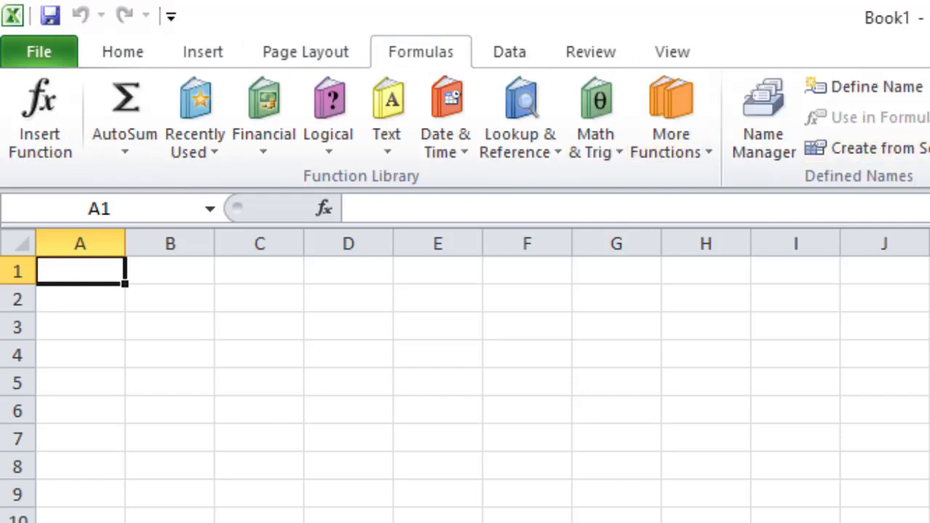
{"action": "left_click", "coordinate": [107, 49]}
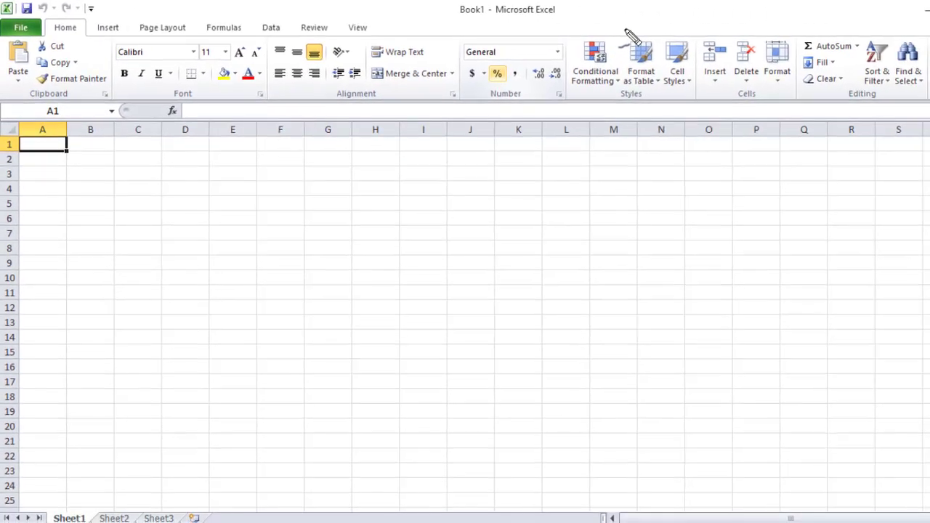
{"action": "left_click_drag", "start_coordinate": [627, 29], "coordinate": [929, 70]}
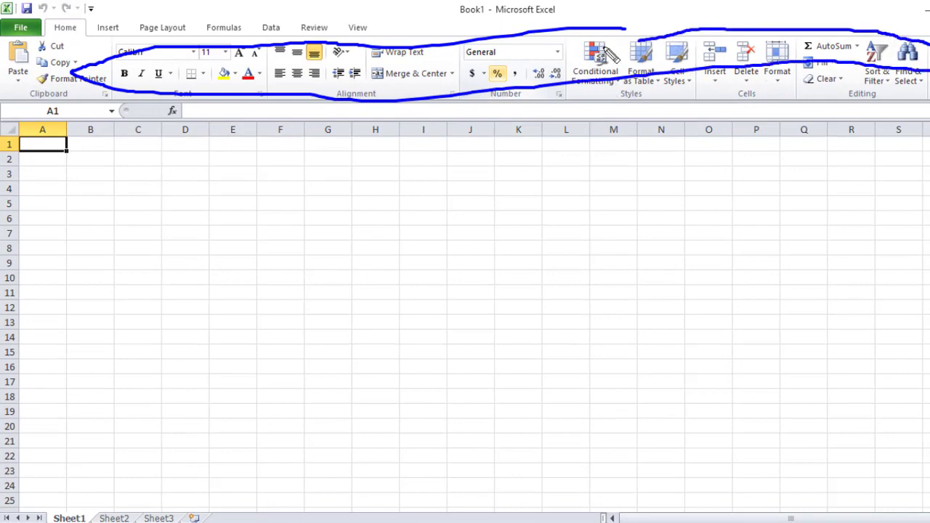
{"action": "left_click_drag", "start_coordinate": [626, 29], "coordinate": [596, 51]}
{"action": "key", "text": "Escape"}
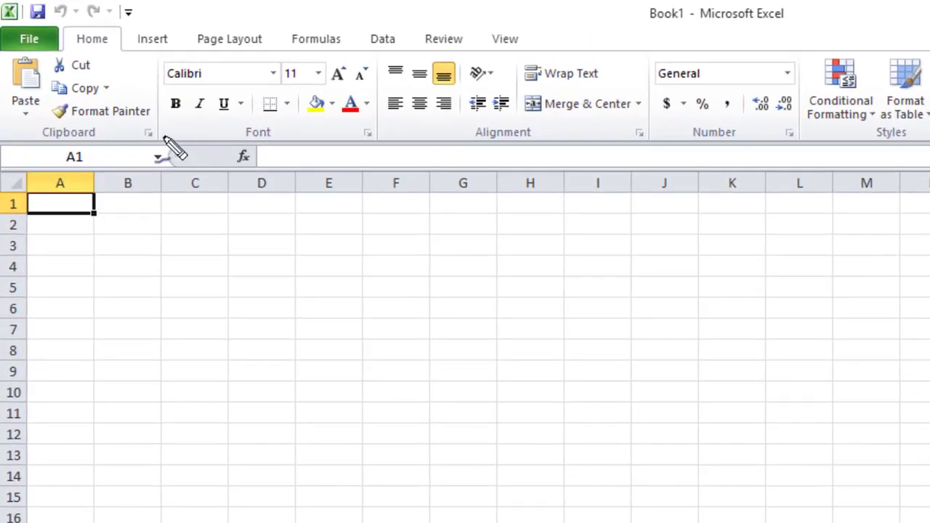
{"action": "mouse_move", "coordinate": [172, 134]}
{"action": "left_mouse_down"}
{"action": "mouse_move", "coordinate": [154, 172]}
{"action": "mouse_move", "coordinate": [194, 153]}
{"action": "mouse_move", "coordinate": [745, 133]}
{"action": "mouse_move", "coordinate": [240, 152]}
{"action": "left_mouse_up"}
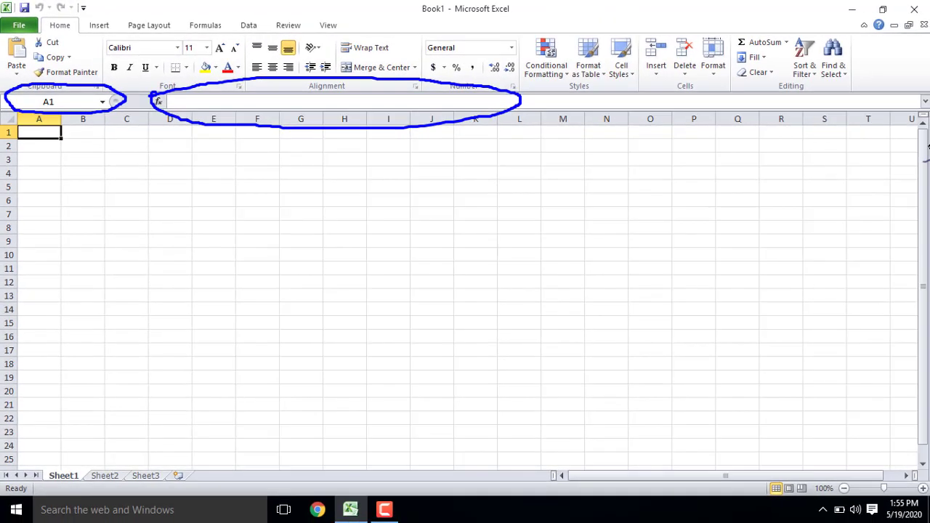
{"action": "mouse_move", "coordinate": [928, 145]}
{"action": "left_mouse_down"}
{"action": "mouse_move", "coordinate": [918, 178]}
{"action": "mouse_move", "coordinate": [918, 381]}
{"action": "left_mouse_up"}
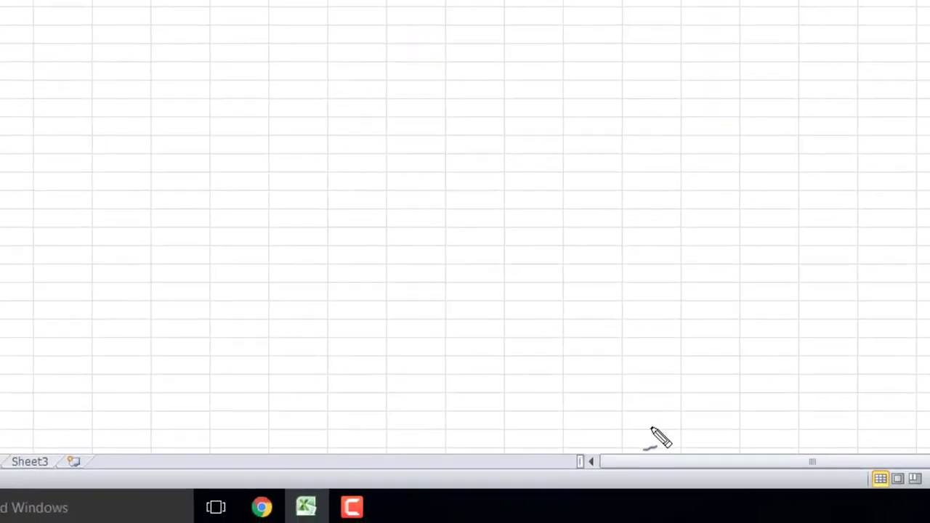
{"action": "mouse_move", "coordinate": [428, 409]}
{"action": "left_mouse_down"}
{"action": "mouse_move", "coordinate": [901, 416]}
{"action": "mouse_move", "coordinate": [425, 431]}
{"action": "mouse_move", "coordinate": [435, 413]}
{"action": "left_mouse_up"}
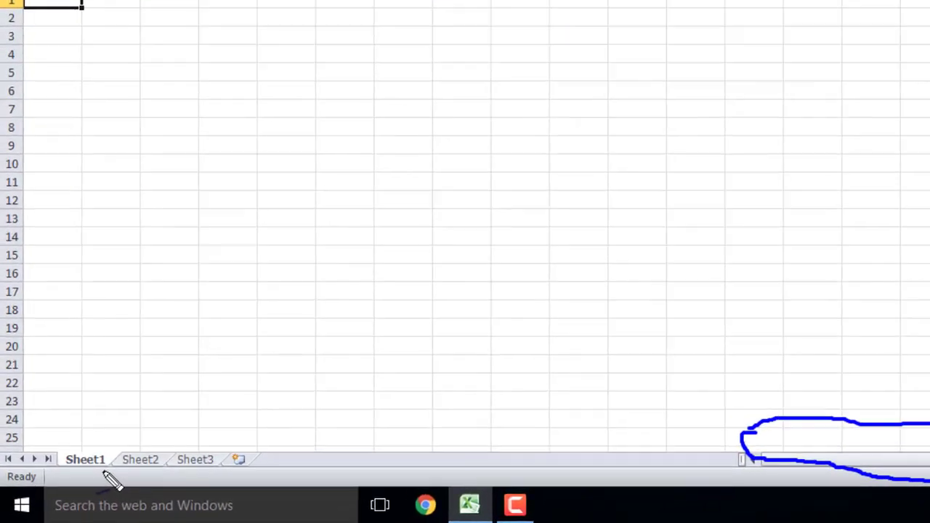
{"action": "mouse_move", "coordinate": [76, 483]}
{"action": "left_mouse_down"}
{"action": "mouse_move", "coordinate": [47, 478]}
{"action": "mouse_move", "coordinate": [597, 491]}
{"action": "mouse_move", "coordinate": [425, 465]}
{"action": "mouse_move", "coordinate": [111, 469]}
{"action": "left_mouse_up"}
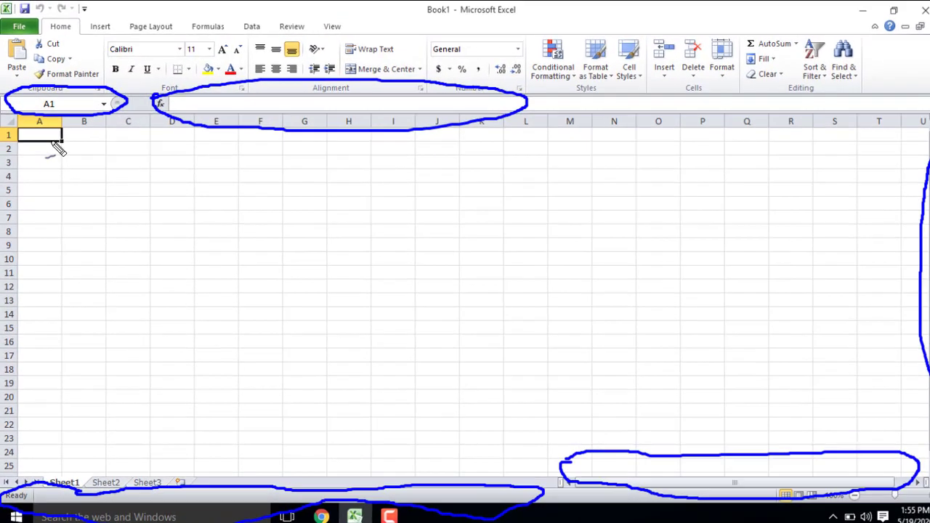
{"action": "left_click_drag", "start_coordinate": [60, 141], "coordinate": [544, 421]}
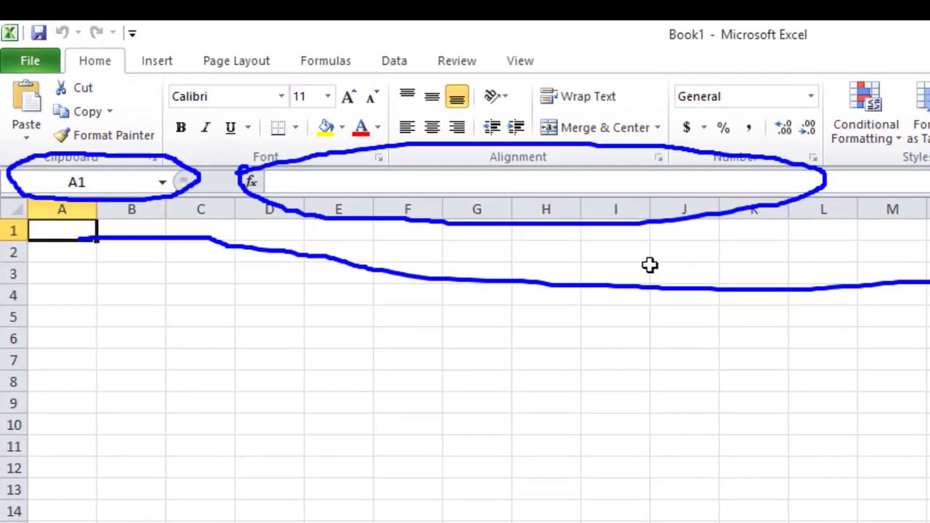
{"action": "key", "text": "Escape"}
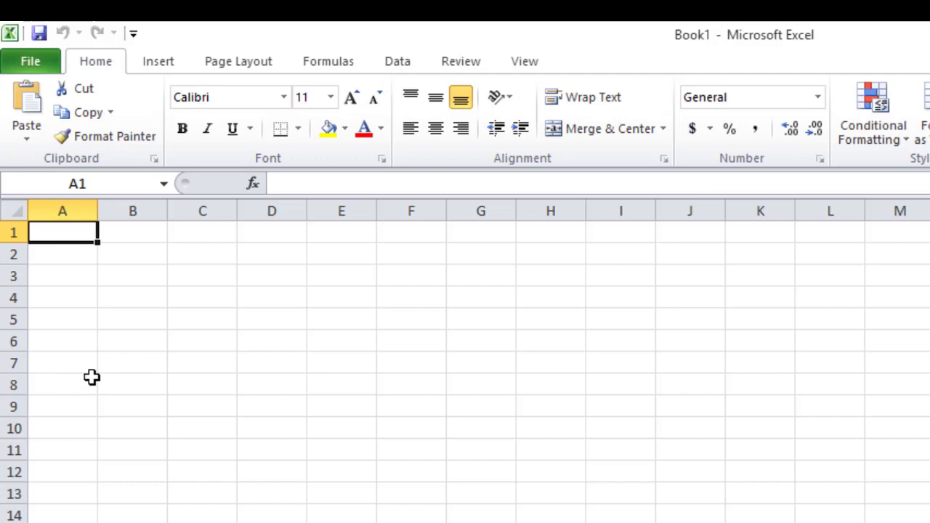
Step: Enter the employee's full name in cell C4 and reselect C4
{"action": "left_click", "coordinate": [201, 292]}
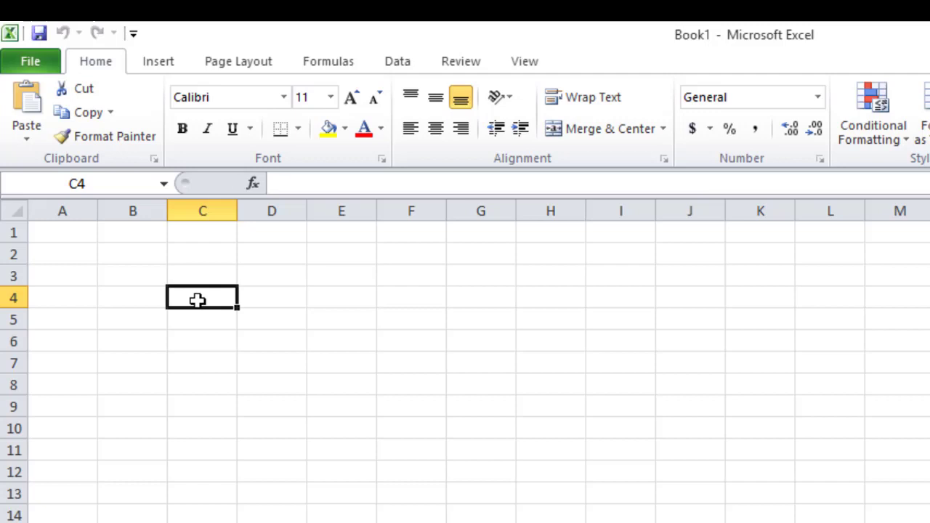
{"action": "type", "text": "Name"}
{"action": "key", "text": "BackSpace"}
{"action": "key", "text": "BackSpace"}
{"action": "key", "text": "BackSpace"}
{"action": "key", "text": "BackSpace"}
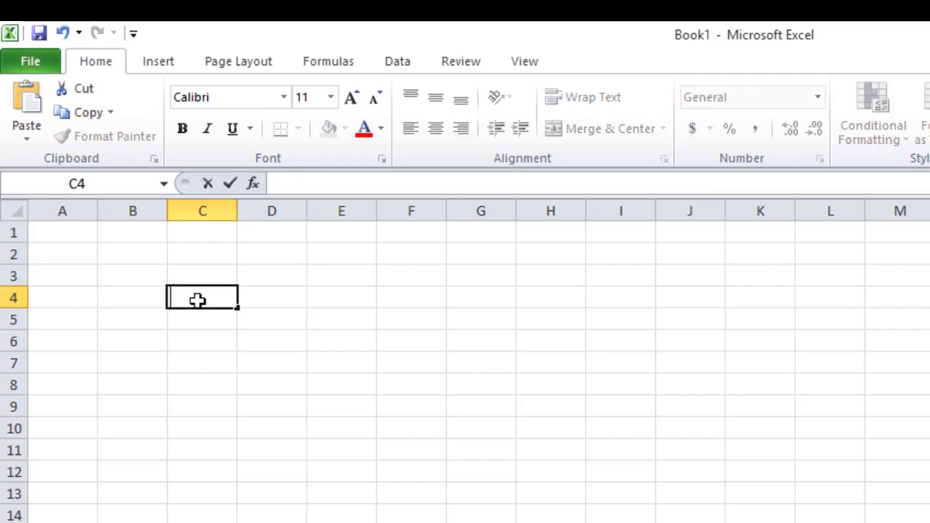
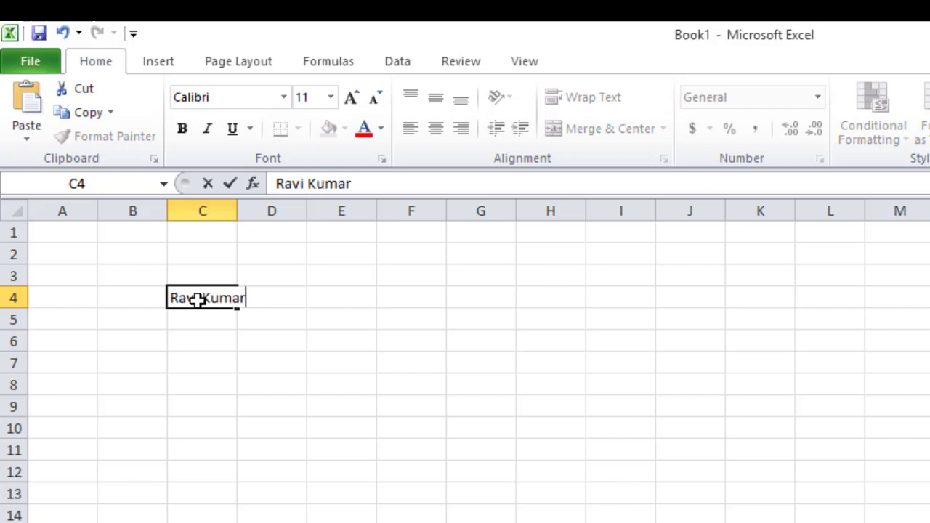
{"action": "key", "text": "Return"}
{"action": "left_click", "coordinate": [196, 298]}
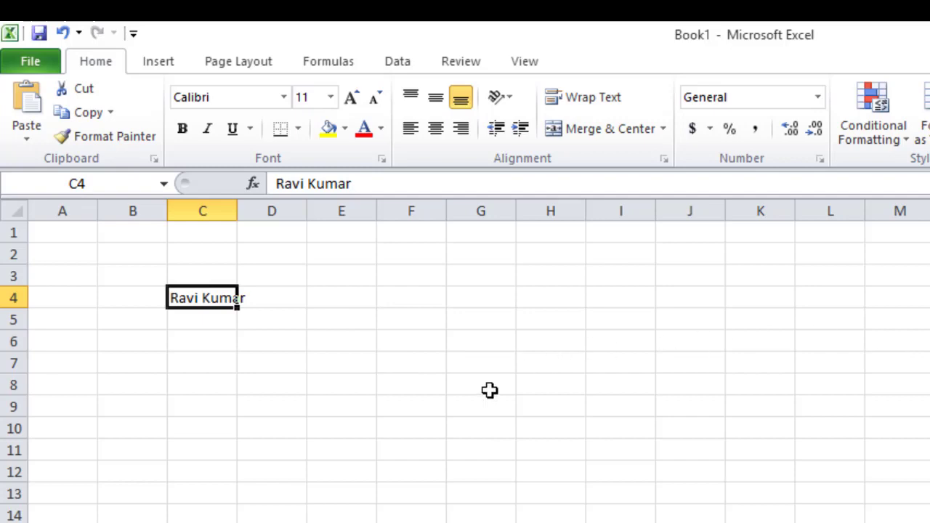
Step: Cancel a stray entry in E6, delete the name from C4, and return to A1
{"action": "left_click", "coordinate": [349, 347]}
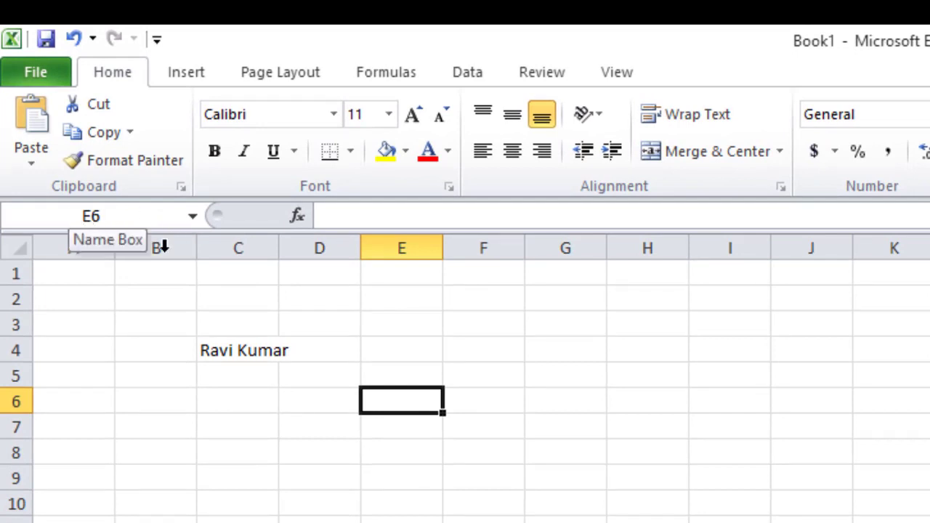
{"action": "type", "text": "er"}
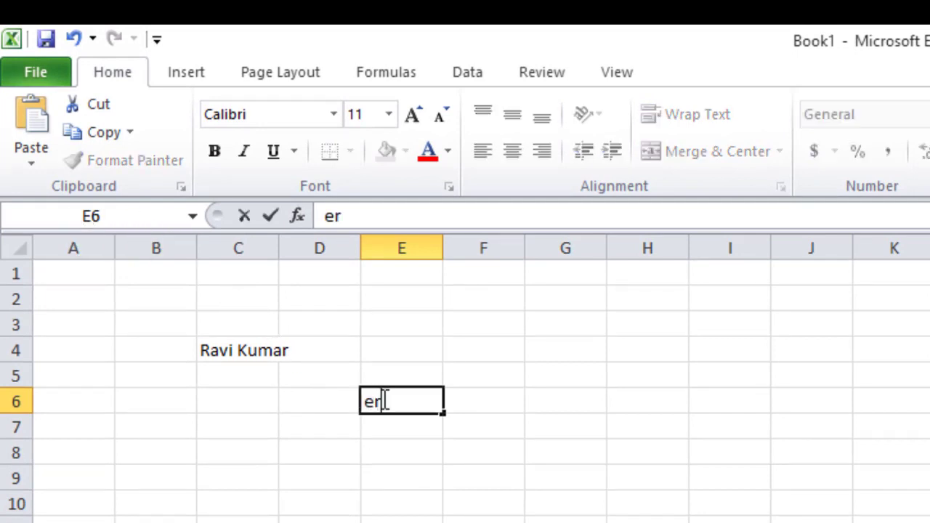
{"action": "type", "text": "erer"}
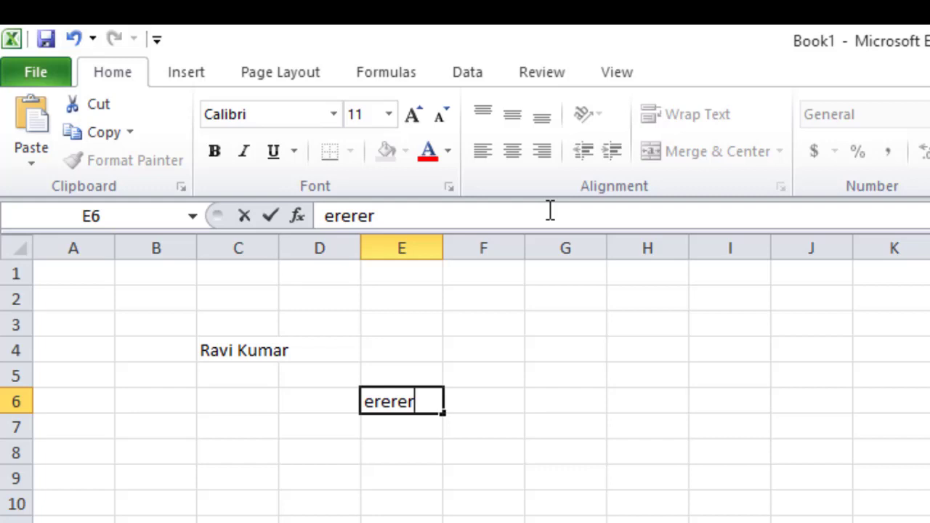
{"action": "key", "text": "Escape"}
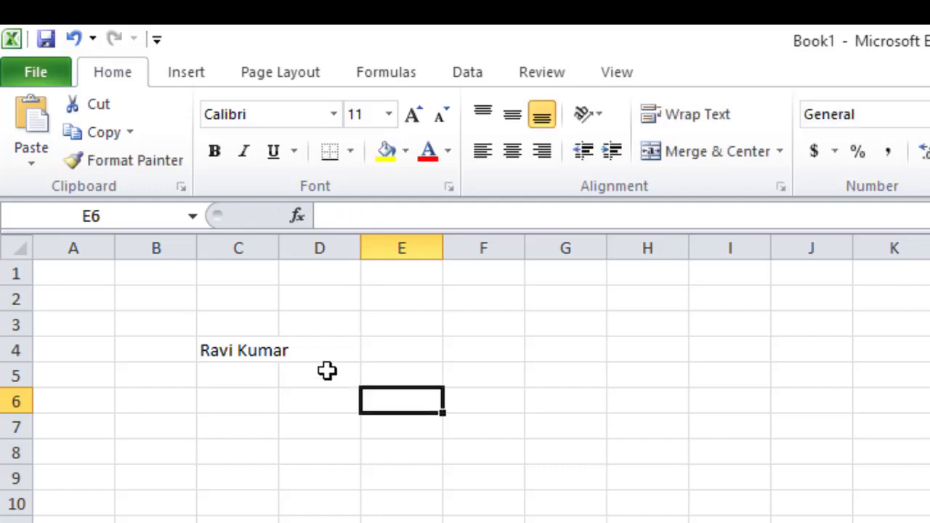
{"action": "left_click", "coordinate": [294, 351]}
{"action": "left_click", "coordinate": [245, 354]}
{"action": "key", "text": "Delete"}
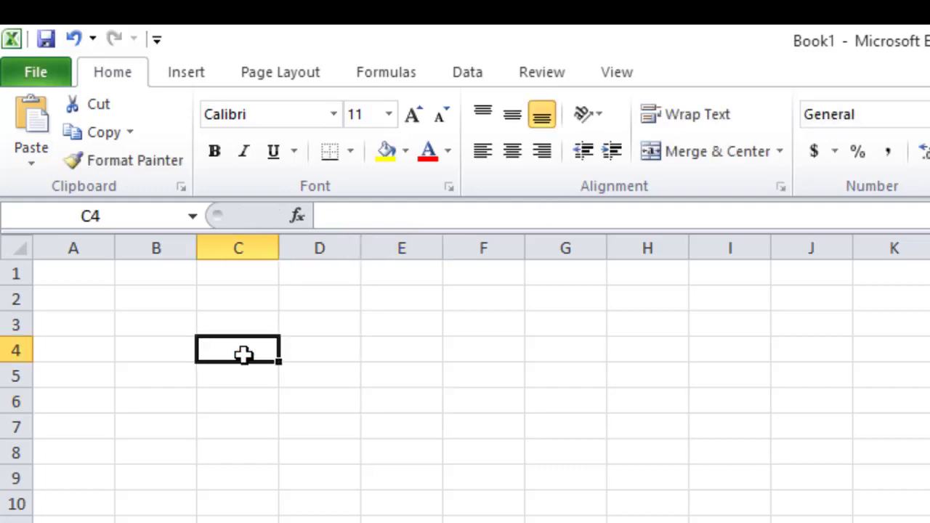
{"action": "left_click", "coordinate": [74, 279]}
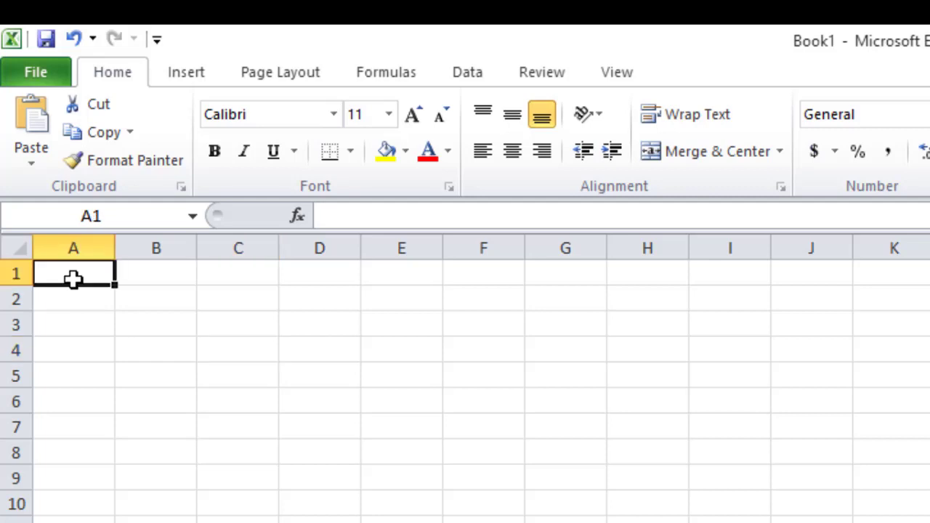
{"action": "key", "text": "ctrl+Right"}
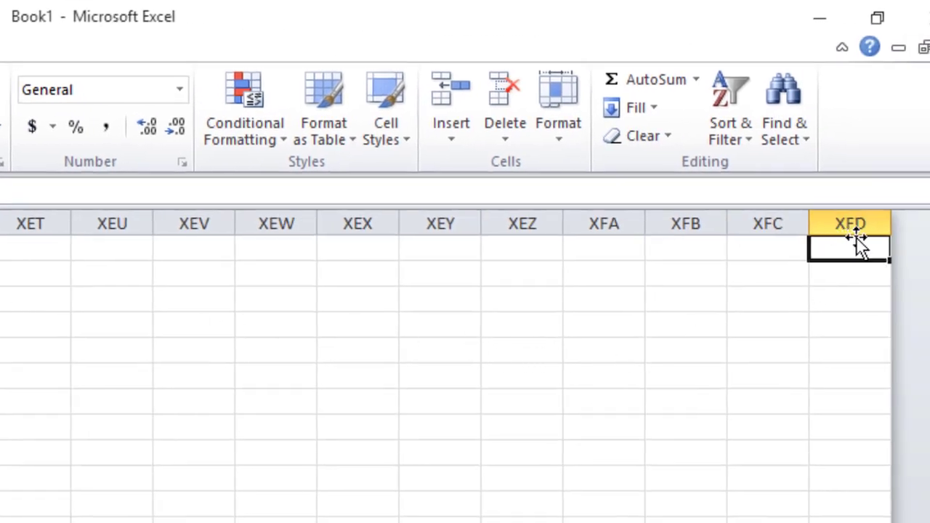
{"action": "key", "text": "shift+space"}
{"action": "key", "text": "ctrl+Left"}
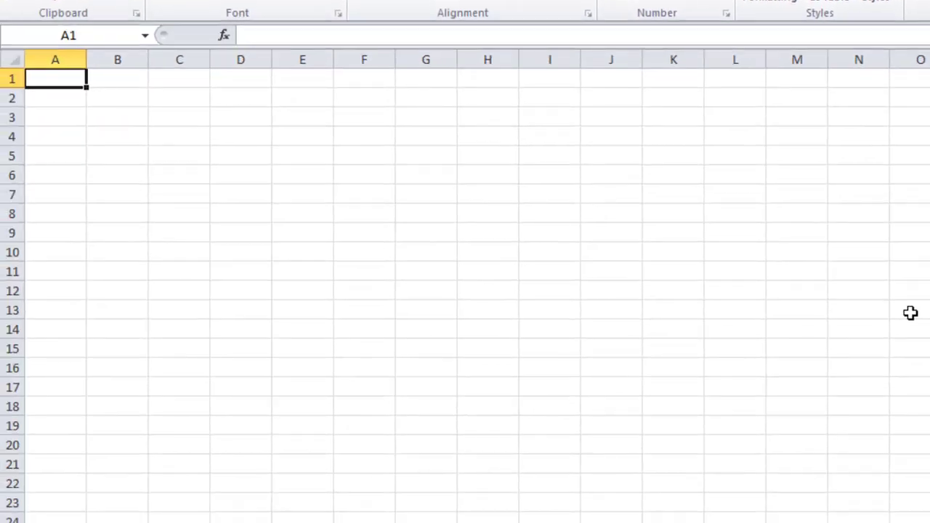
{"action": "key", "text": "ctrl+Down"}
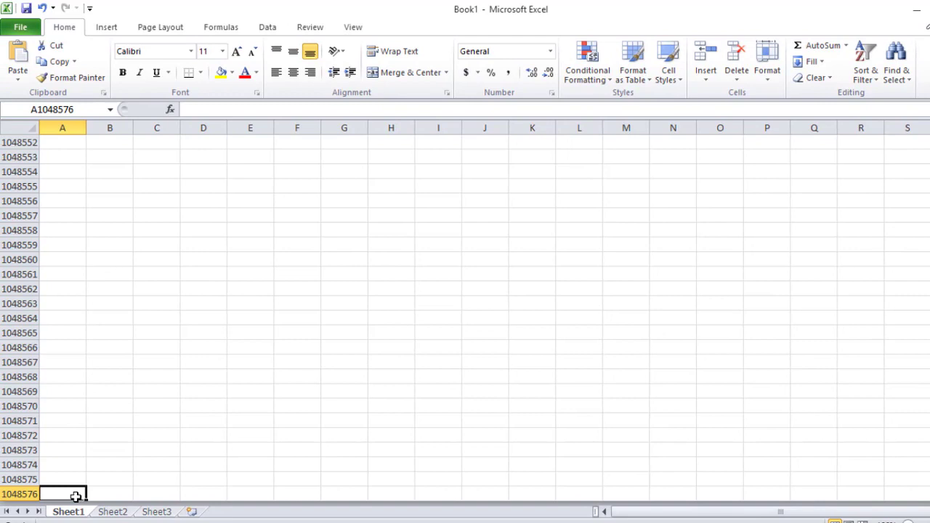
{"action": "key", "text": "ctrl+Home"}
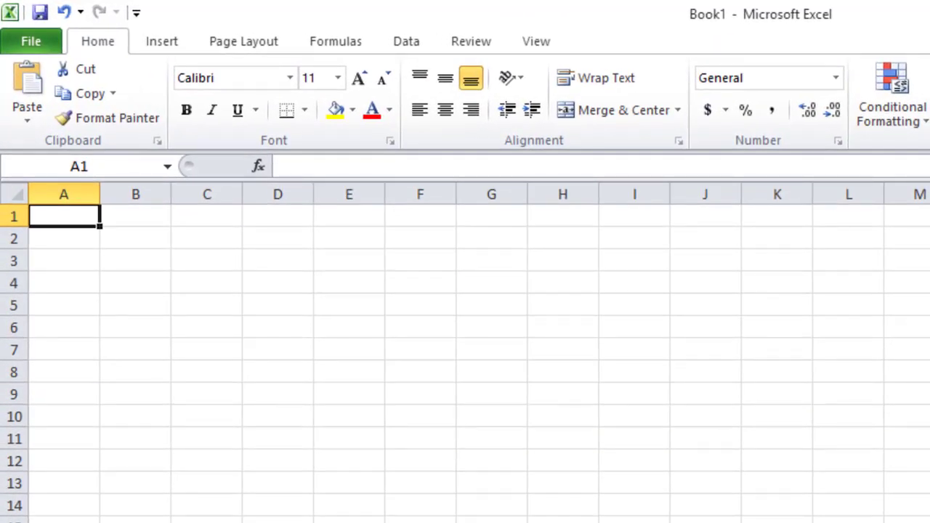
Step: Type the S.No. and Name of Employee headers into A1 and B1
{"action": "type", "text": "S.Mo"}
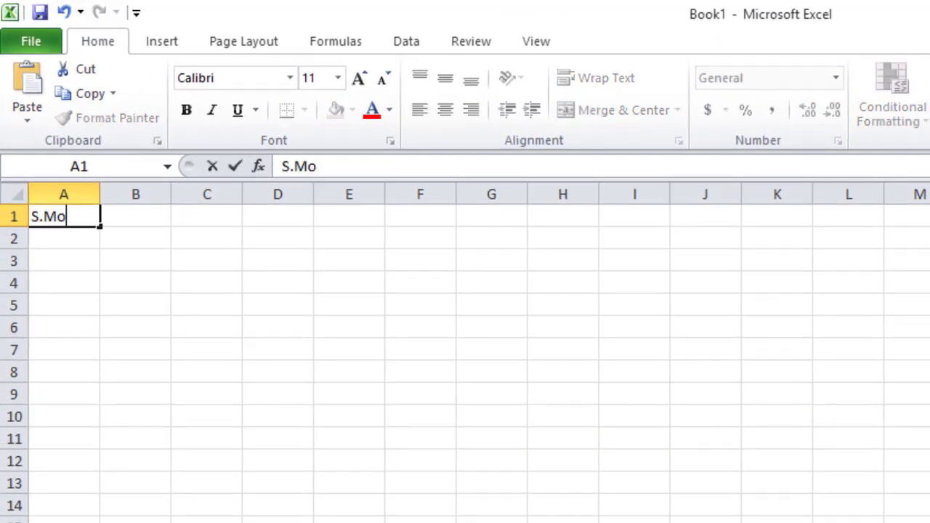
{"action": "type", "text": "."}
{"action": "key", "text": "BackSpace"}
{"action": "key", "text": "BackSpace"}
{"action": "key", "text": "BackSpace"}
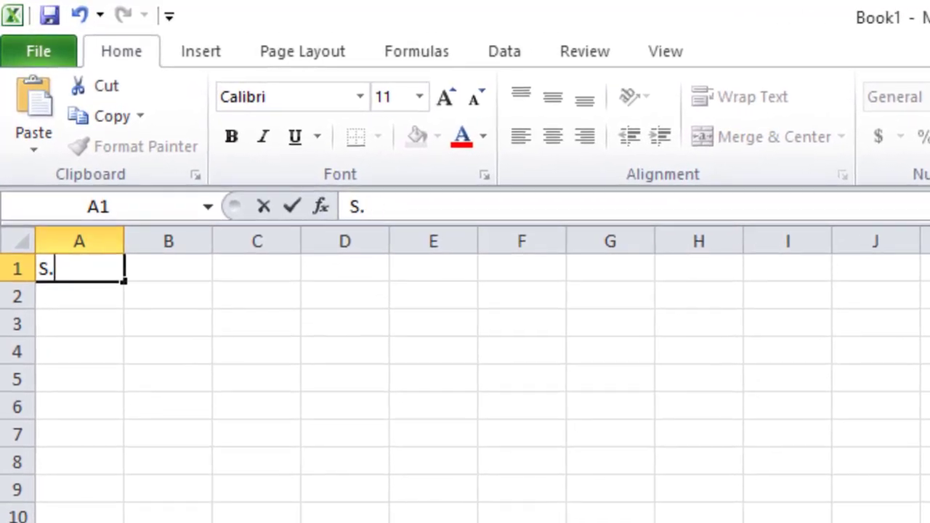
{"action": "type", "text": "No."}
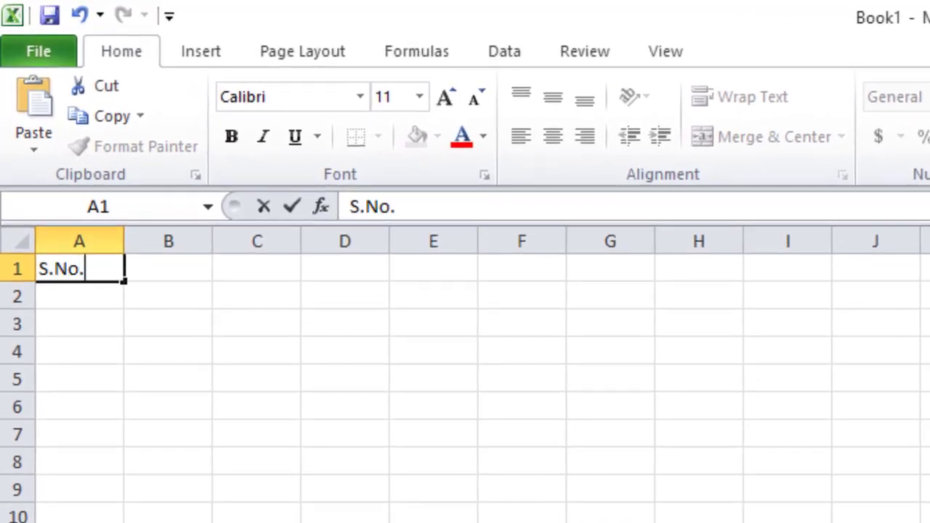
{"action": "key", "text": "Tab"}
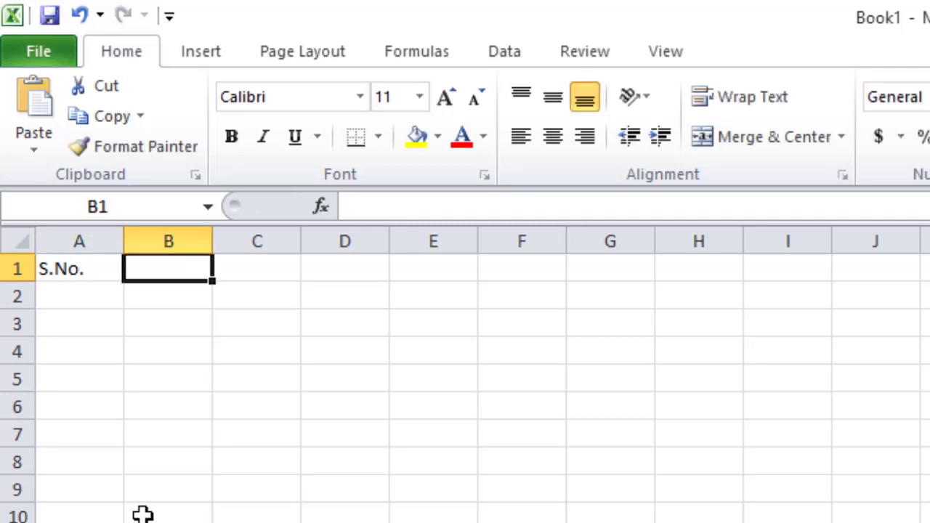
{"action": "type", "text": "Name"}
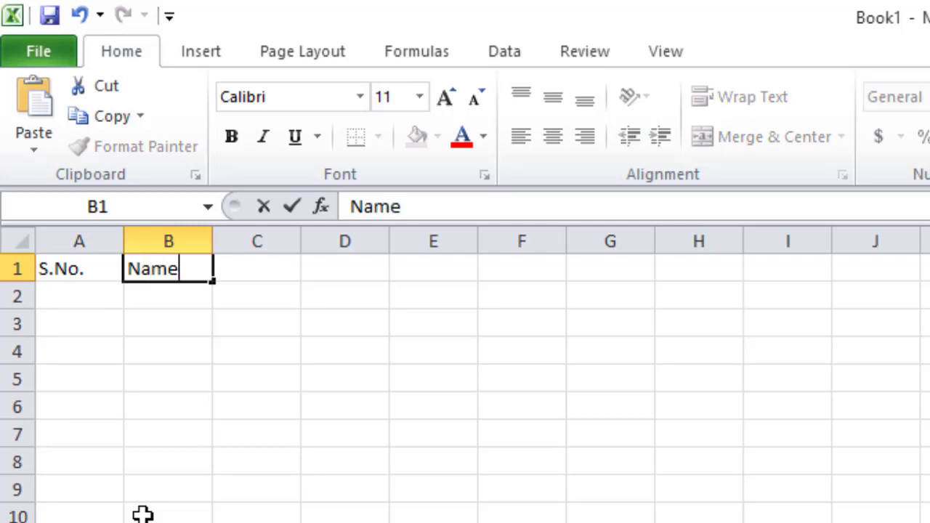
{"action": "type", "text": " of Emo"}
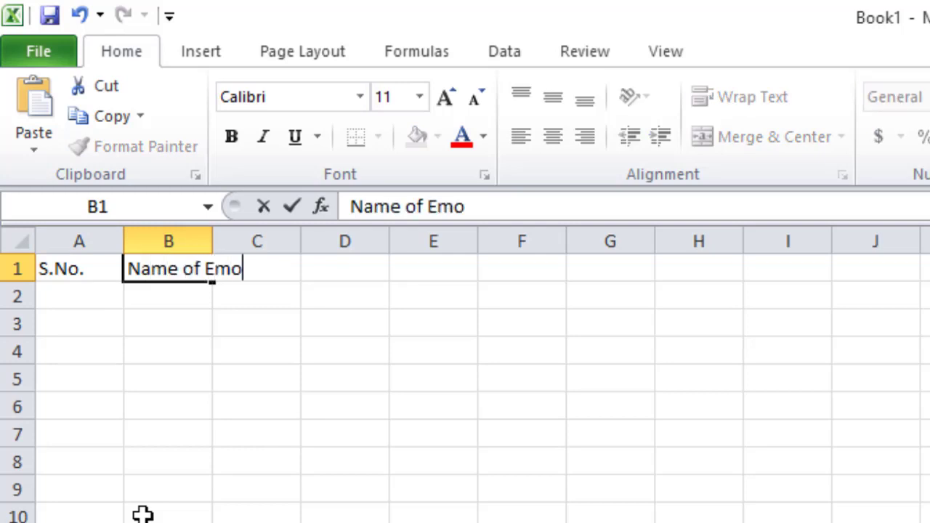
{"action": "key", "text": "BackSpace"}
{"action": "type", "text": "ployee"}
{"action": "key", "text": "Tab"}
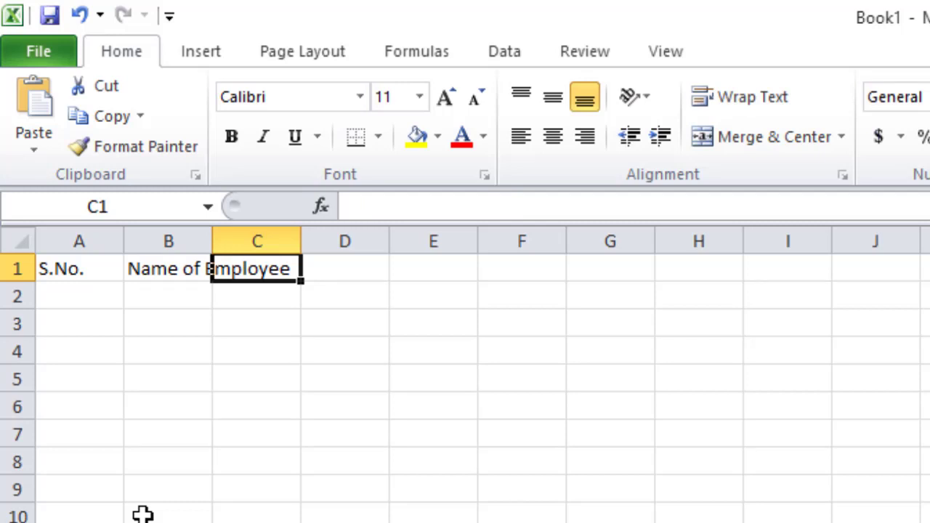
Step: Add the Emp_Code, Brach, Address, Mobile No. and City headers through G1
{"action": "type", "text": "Emp_"}
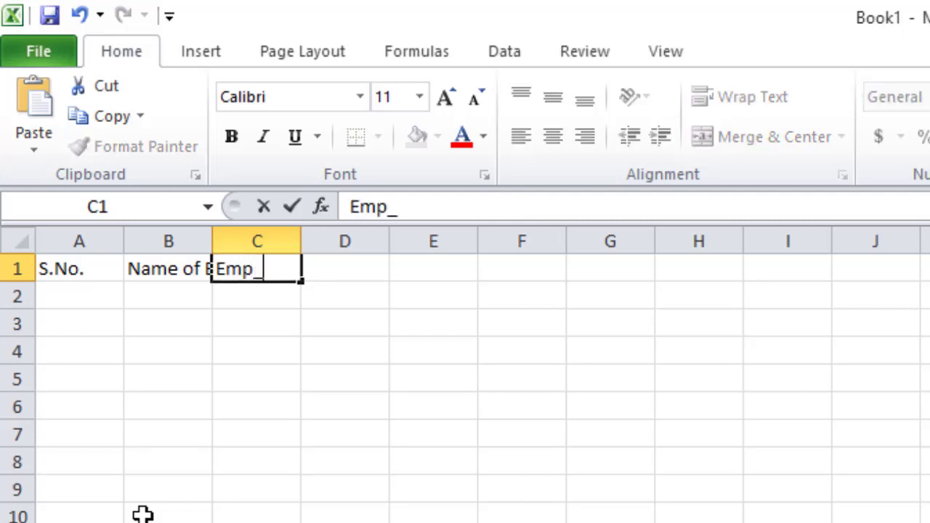
{"action": "type", "text": "Code"}
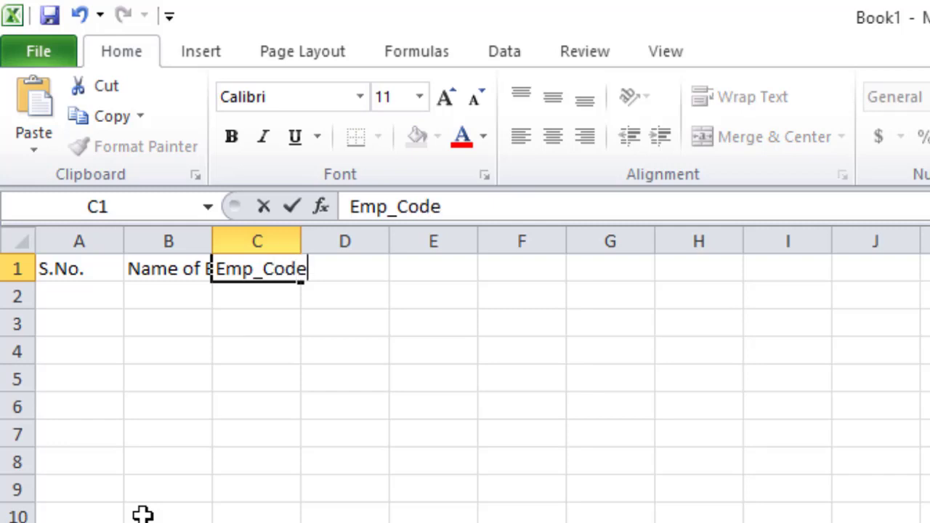
{"action": "key", "text": "Tab"}
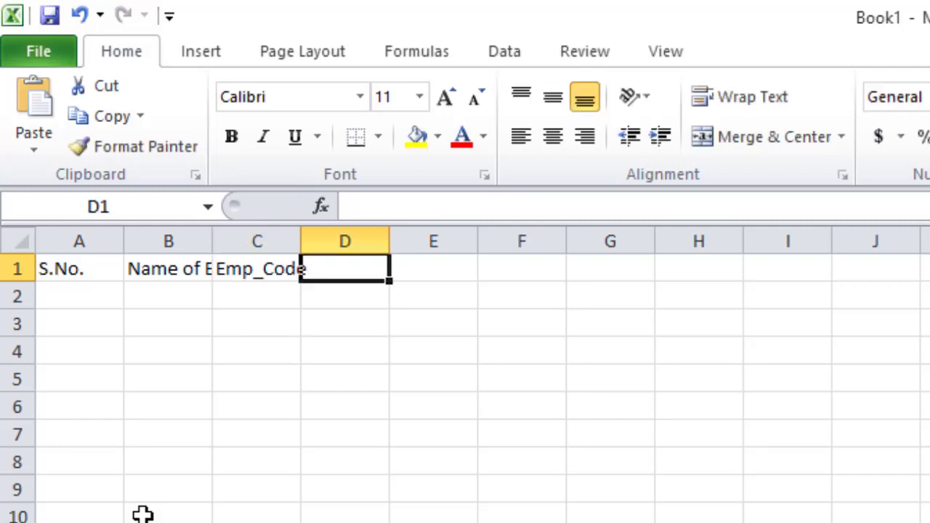
{"action": "type", "text": "Brac"}
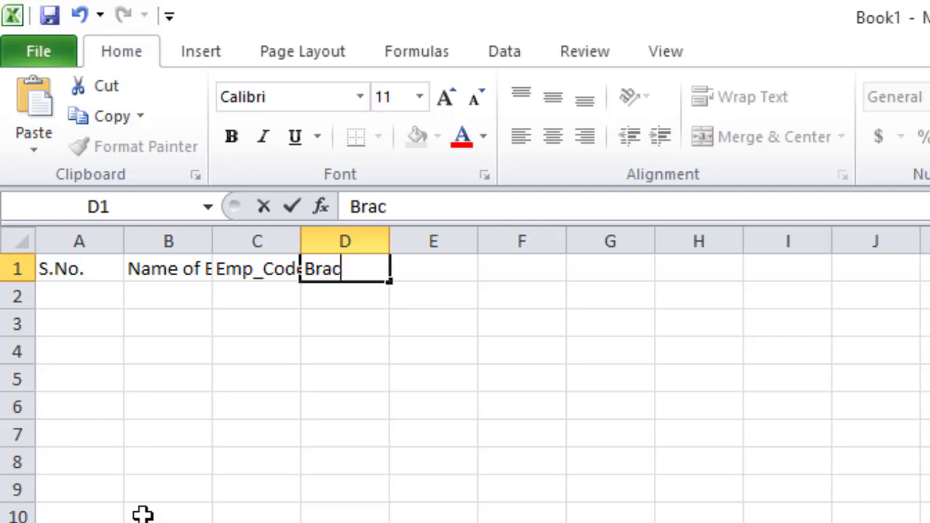
{"action": "type", "text": "h"}
{"action": "key", "text": "Tab"}
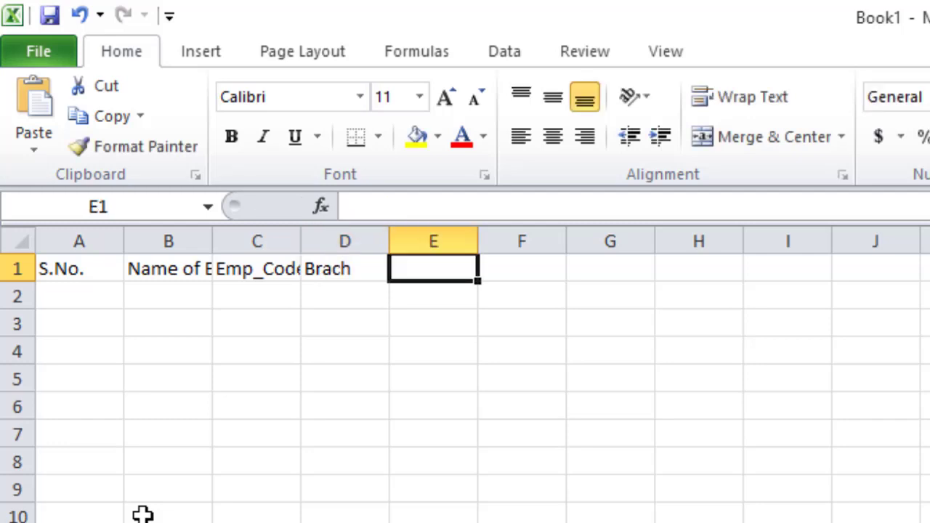
{"action": "type", "text": "Address"}
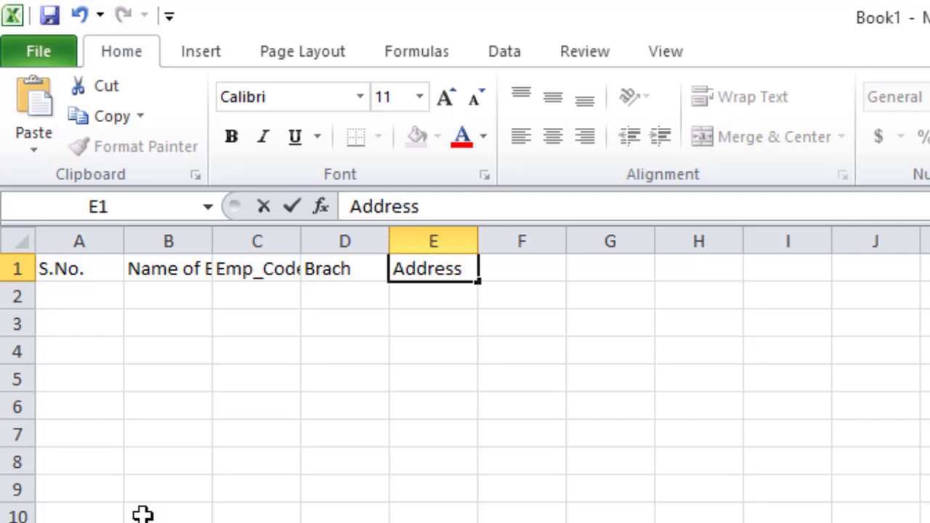
{"action": "key", "text": "Tab"}
{"action": "type", "text": "Mob"}
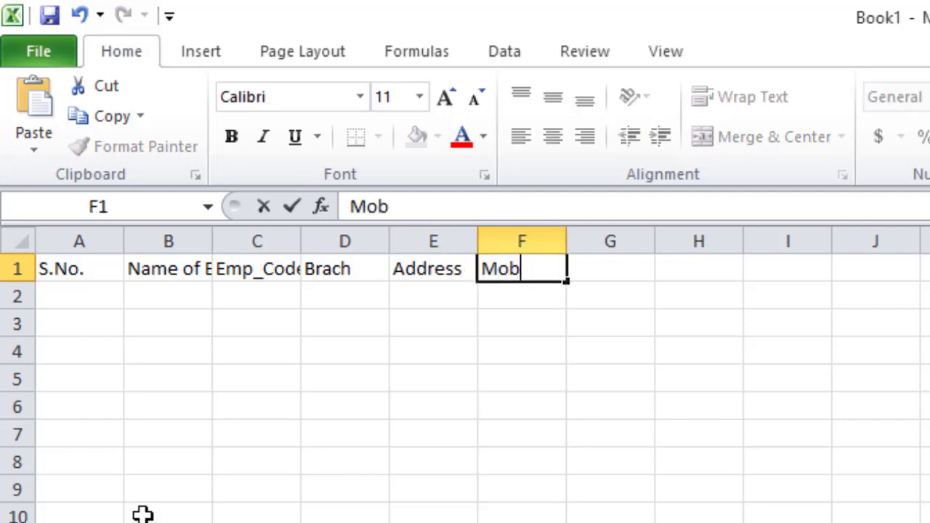
{"action": "type", "text": "ile No."}
{"action": "key", "text": "Tab"}
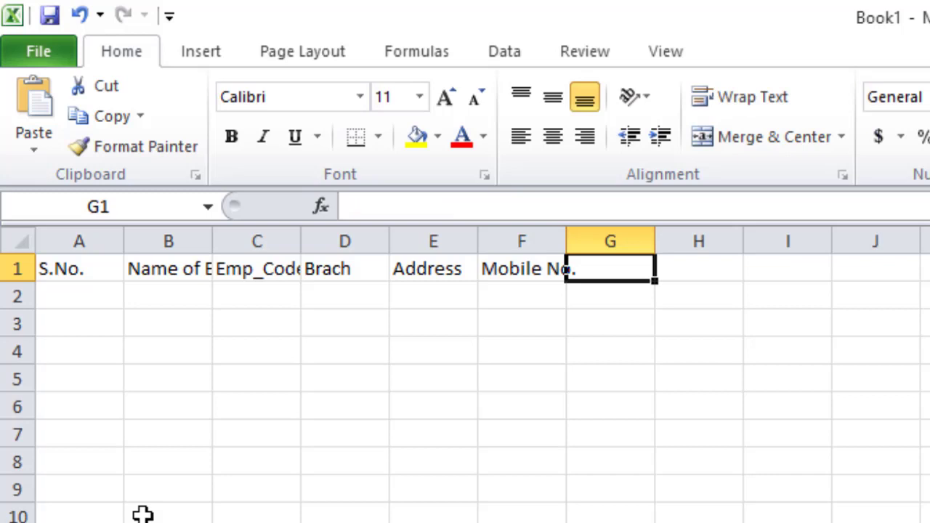
{"action": "type", "text": "C"}
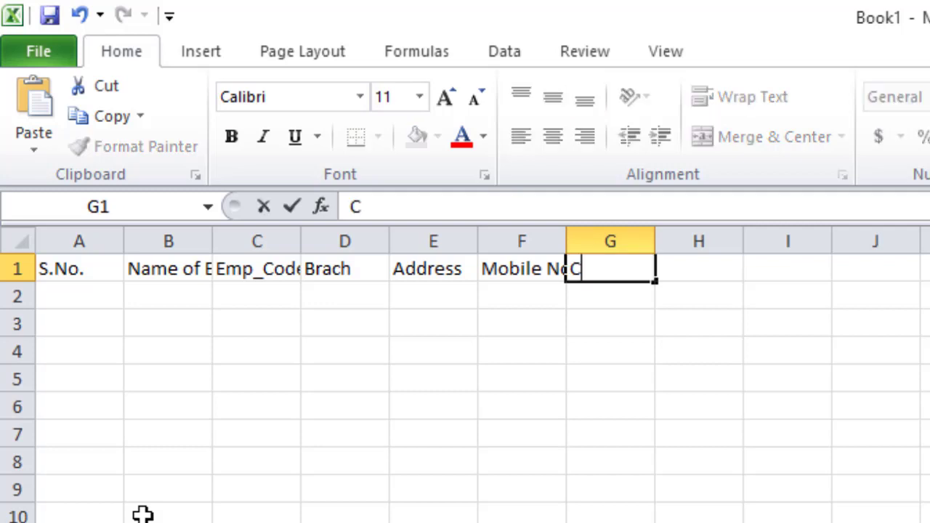
{"action": "type", "text": "ity"}
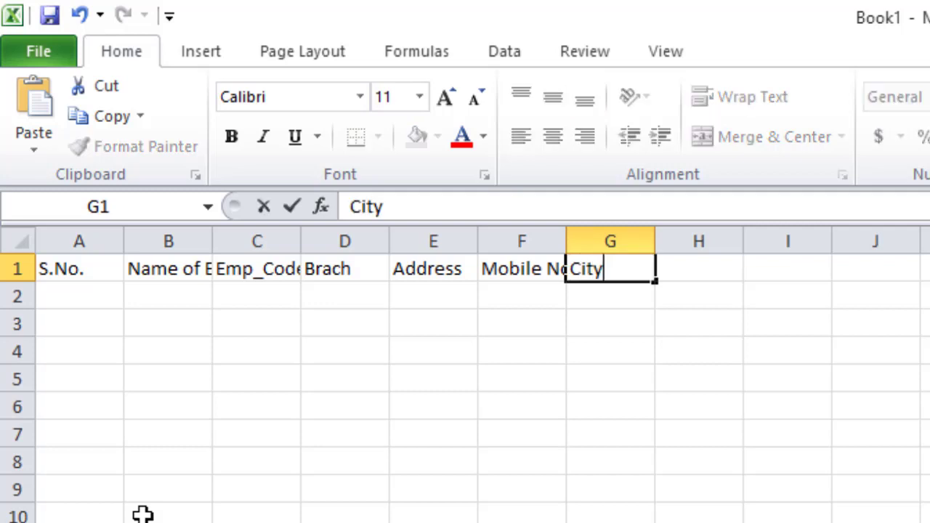
{"action": "key", "text": "Tab"}
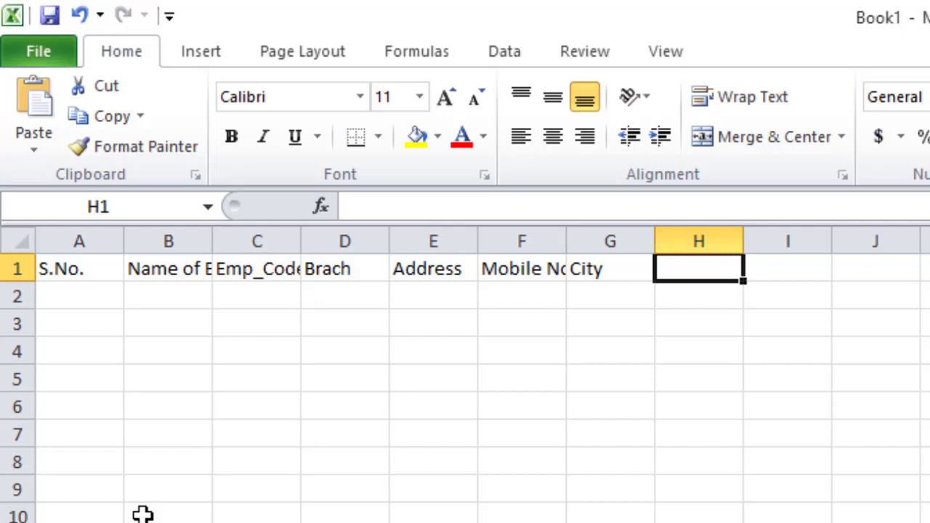
{"action": "key", "text": "Left"}
{"action": "key", "text": "Home"}
Step: Enter serial 1, the employee's name and employee code in A2:C2
{"action": "key", "text": "Down"}
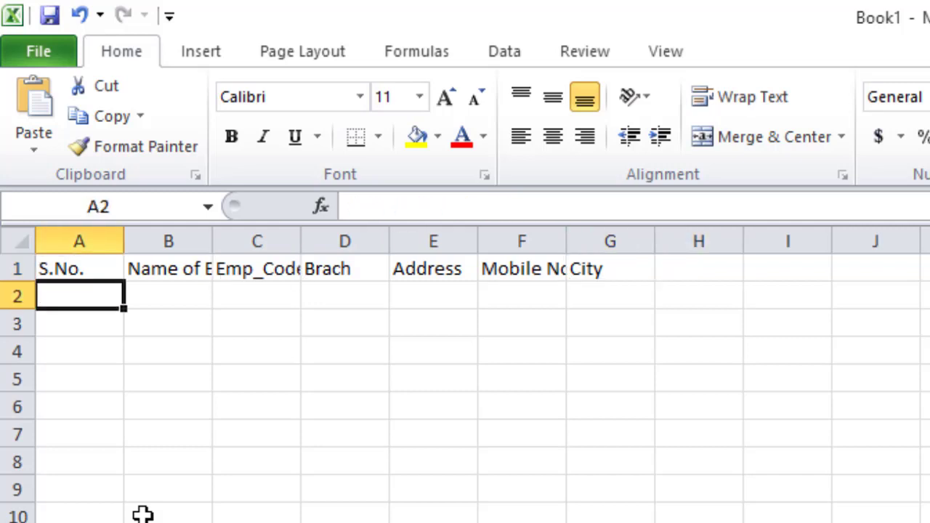
{"action": "type", "text": "0"}
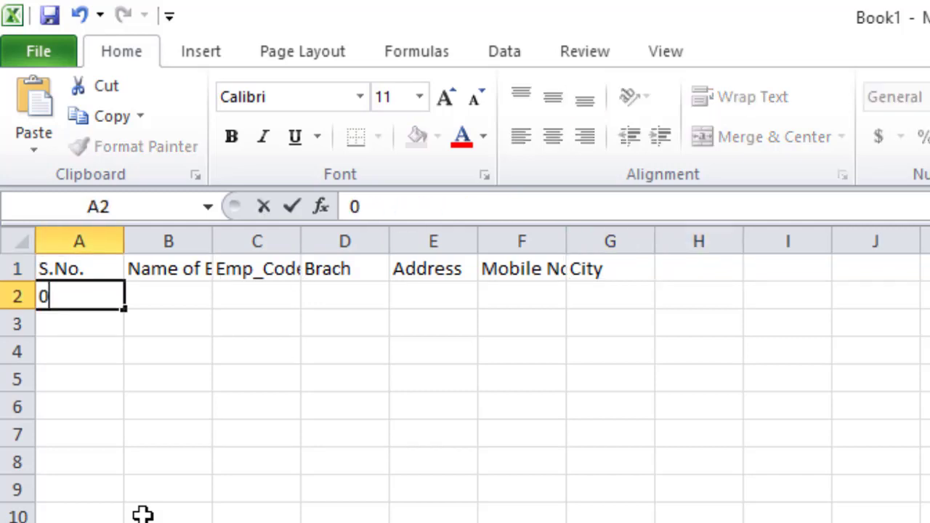
{"action": "key", "text": "BackSpace"}
{"action": "type", "text": "1"}
{"action": "key", "text": "Tab"}
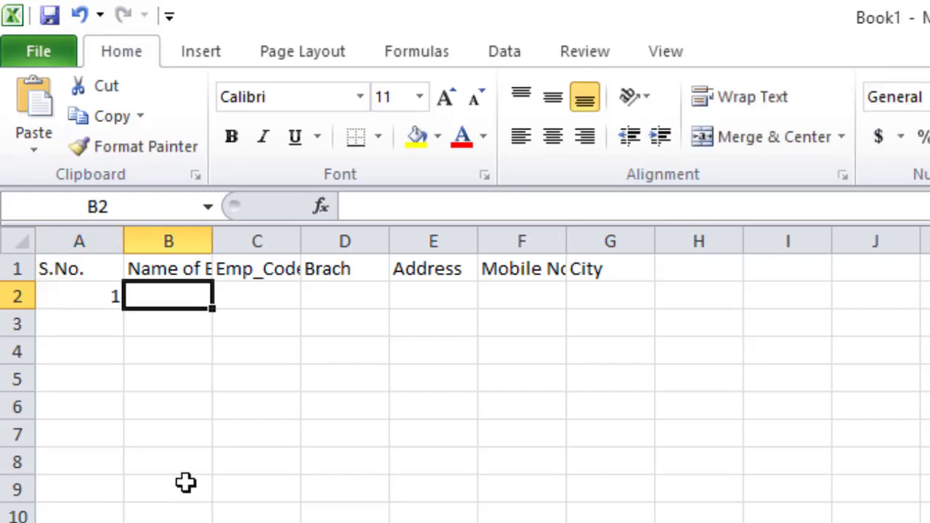
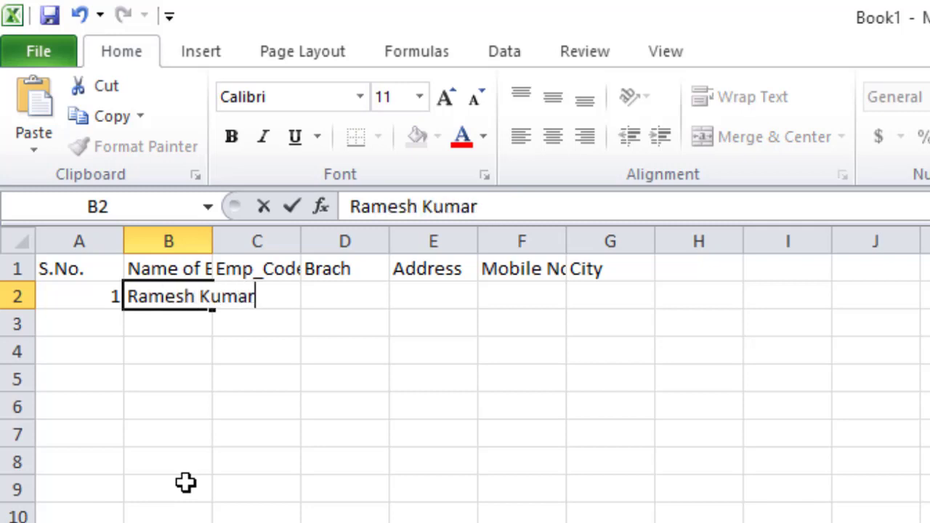
{"action": "key", "text": "Tab"}
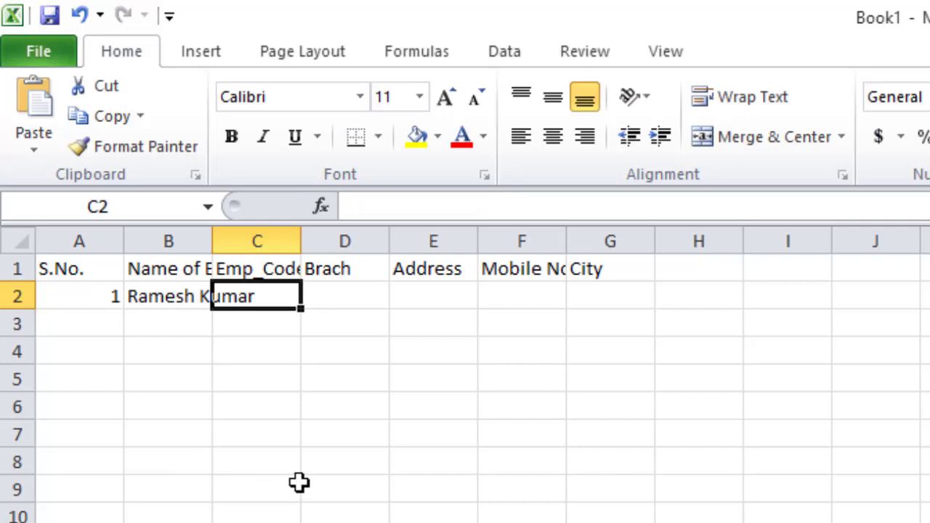
{"action": "type", "text": "10021"}
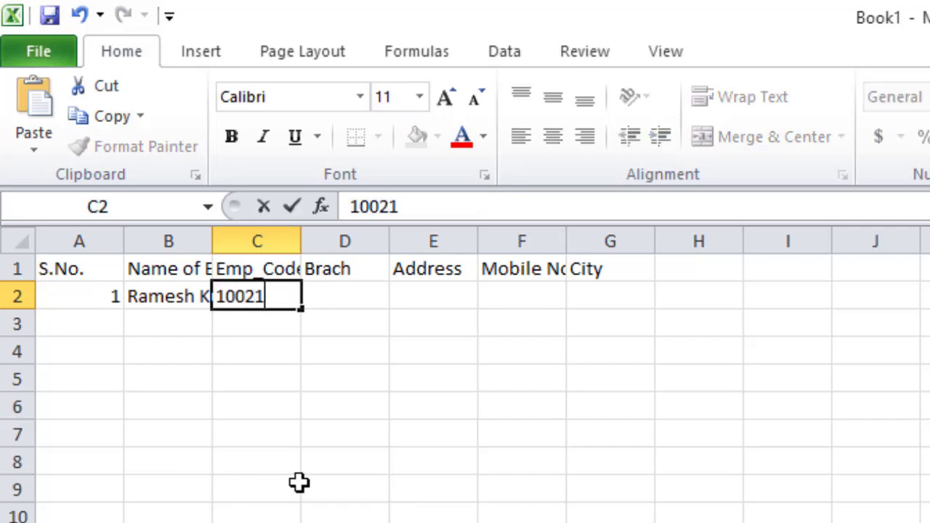
{"action": "type", "text": "4"}
{"action": "key", "text": "Tab"}
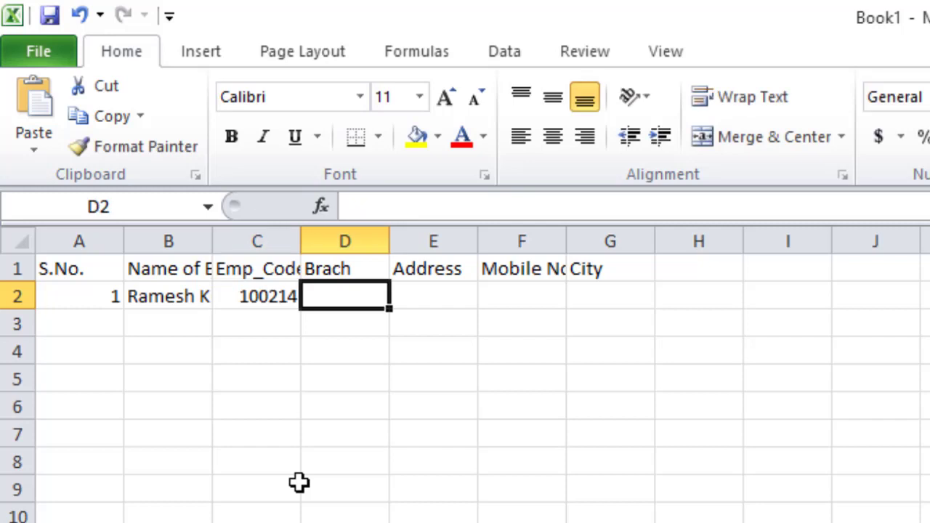
Step: Complete row 2 with the Finance branch, address, mobile number and Jaipur
{"action": "type", "text": "Finance"}
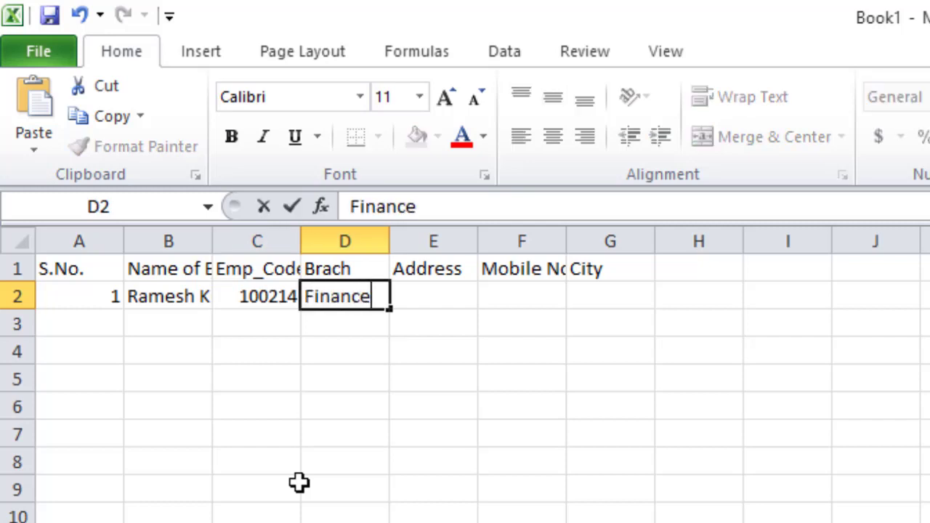
{"action": "key", "text": "Tab"}
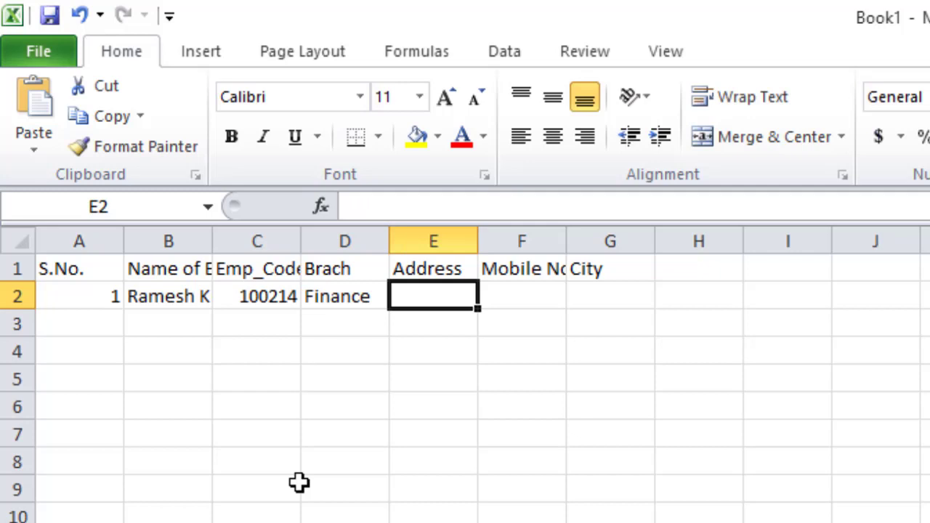
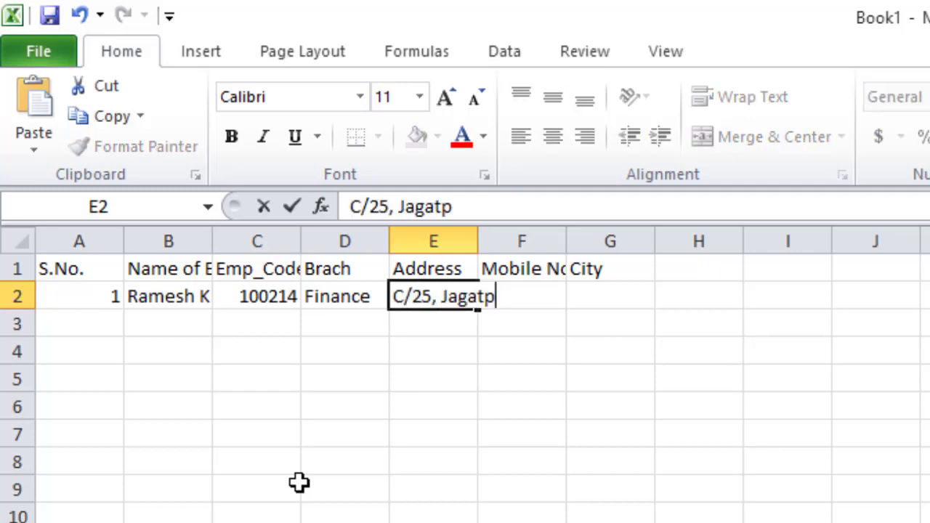
{"action": "key", "text": "Tab"}
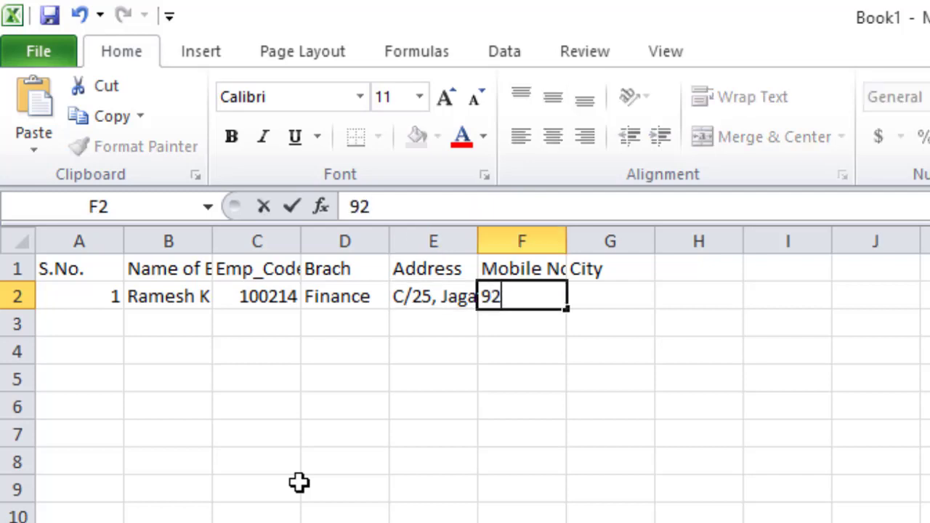
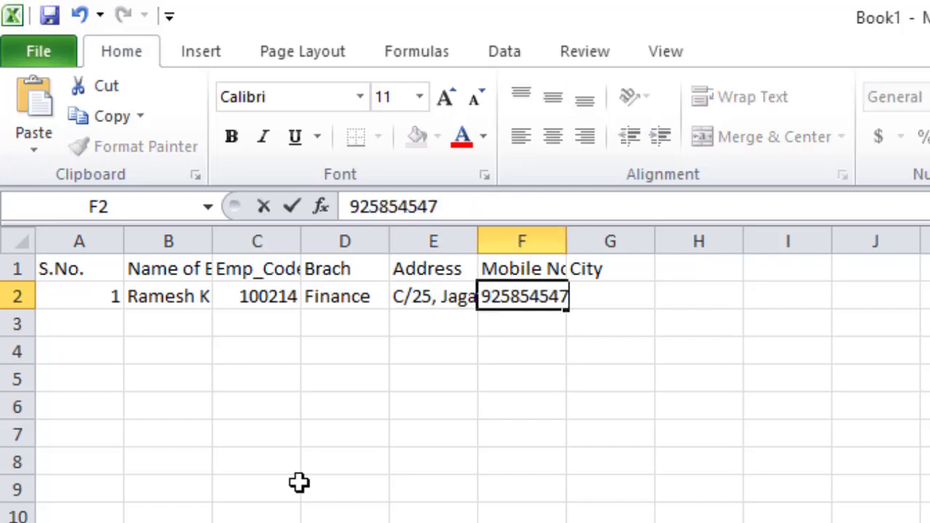
{"action": "key", "text": "Tab"}
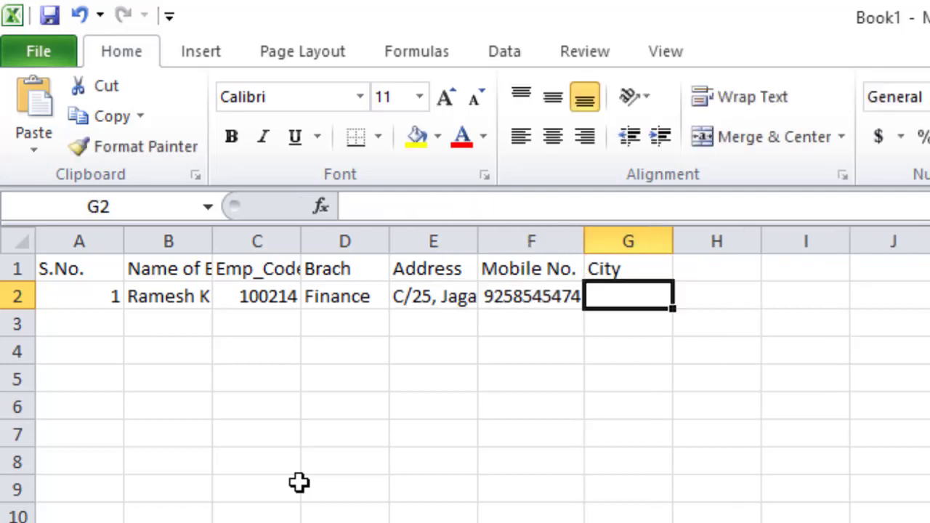
{"action": "type", "text": "Jaipur"}
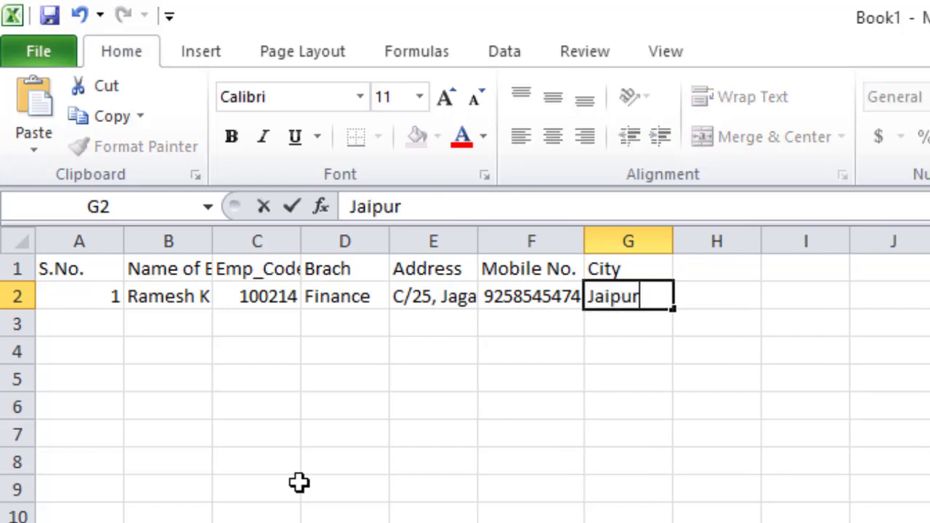
{"action": "key", "text": "Return"}
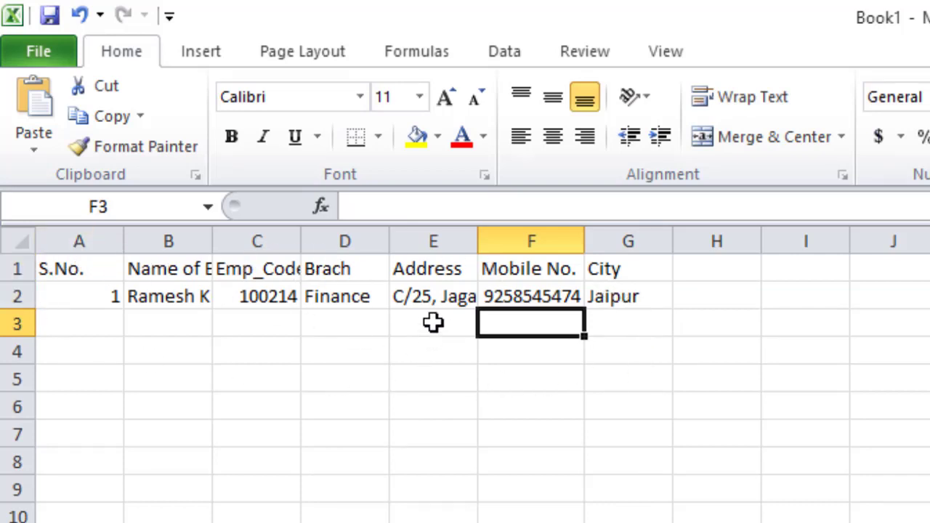
Step: Widen columns B and C and AutoFit column E so names, codes and addresses show fully
{"action": "key", "text": "Up"}
{"action": "key", "text": "Home"}
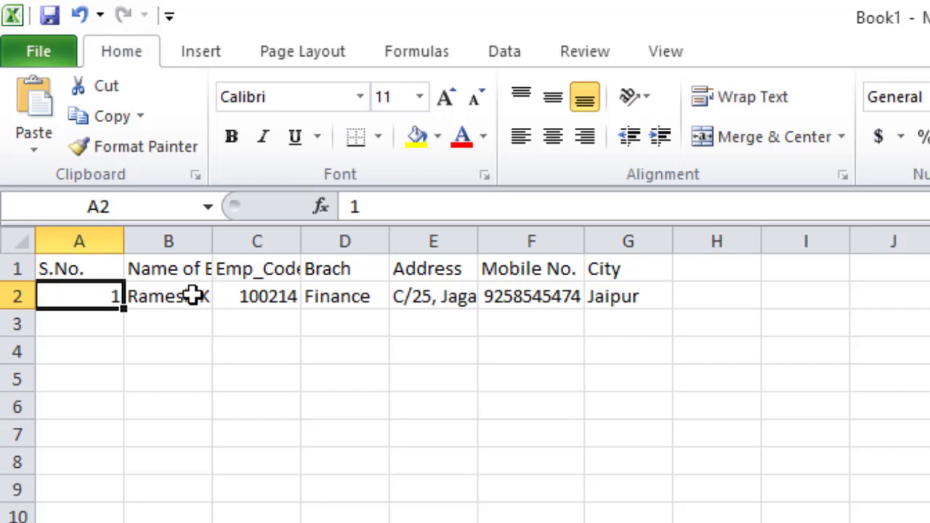
{"action": "left_click", "coordinate": [183, 266]}
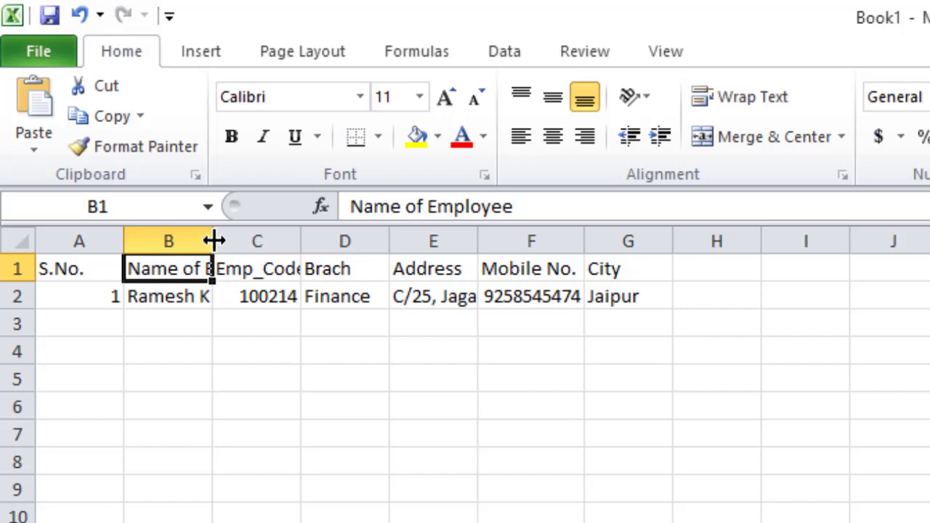
{"action": "left_click_drag", "start_coordinate": [214, 239], "coordinate": [334, 240]}
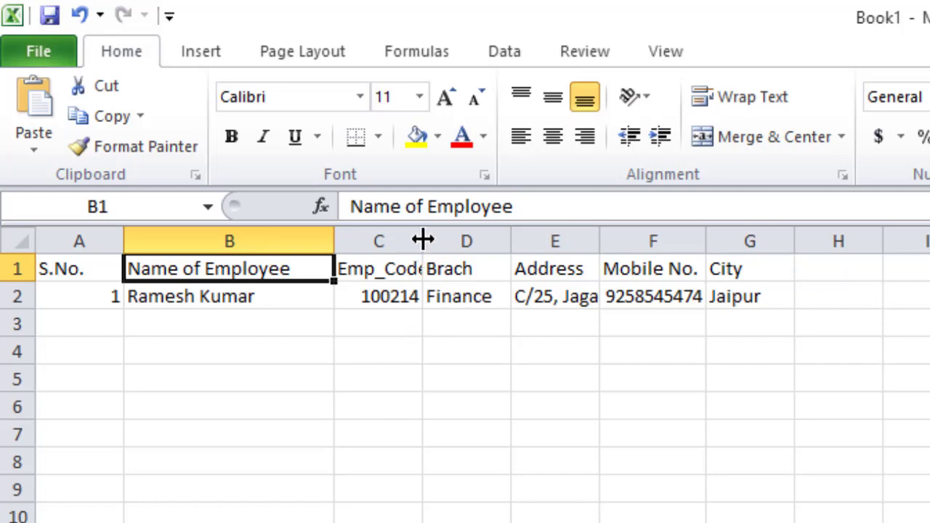
{"action": "mouse_move", "coordinate": [422, 240]}
{"action": "left_mouse_down"}
{"action": "mouse_move", "coordinate": [488, 235]}
{"action": "mouse_move", "coordinate": [476, 235]}
{"action": "left_mouse_up"}
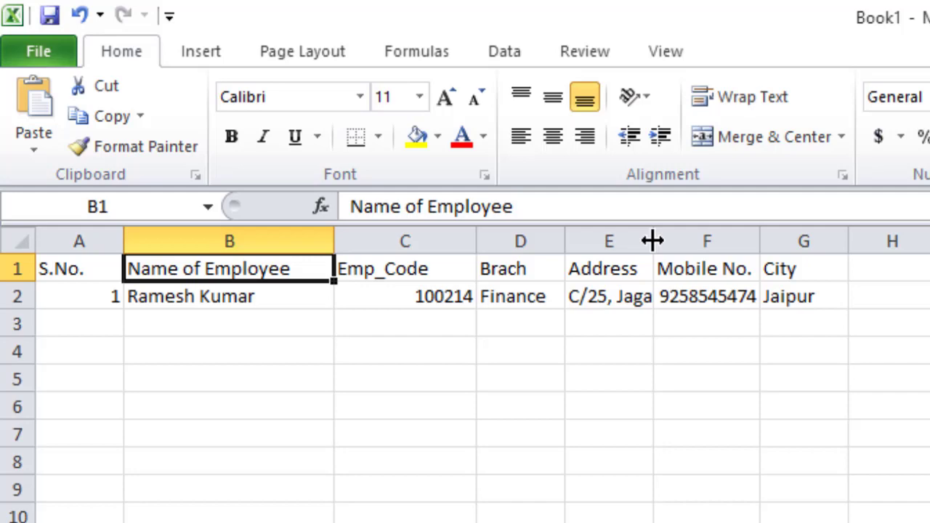
{"action": "double_click", "coordinate": [652, 240]}
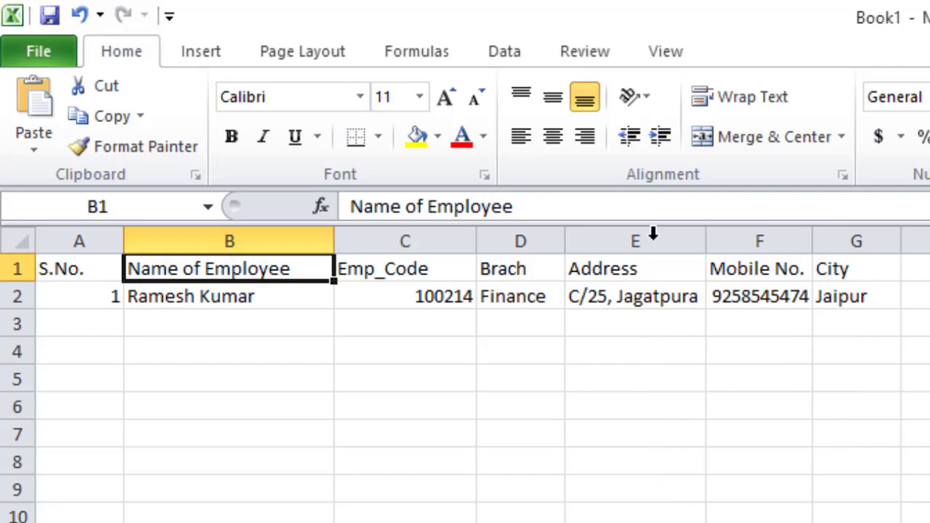
{"action": "double_click", "coordinate": [812, 244]}
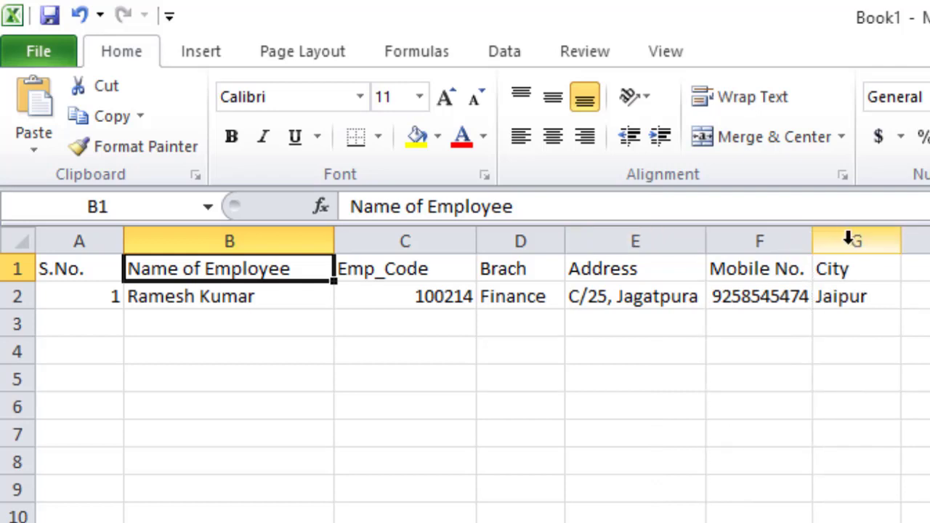
{"action": "left_click", "coordinate": [167, 354]}
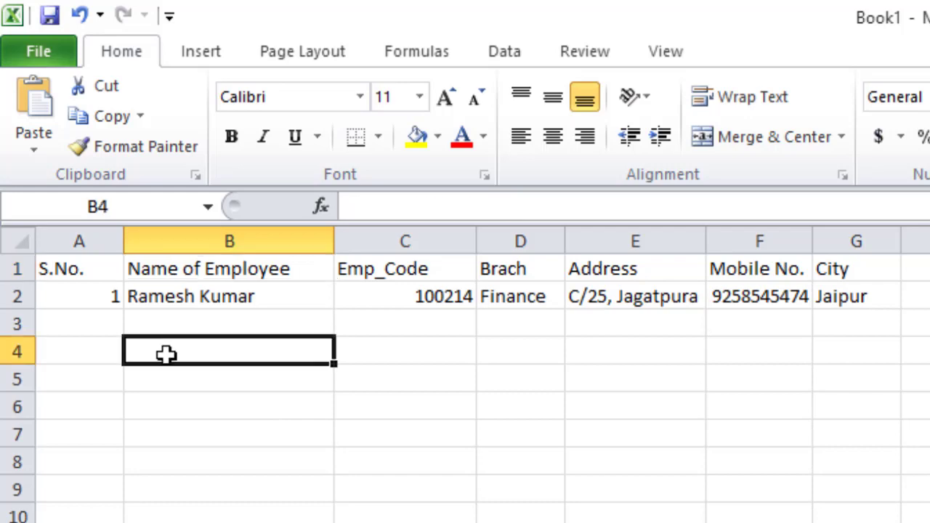
Step: Centre the header row A1:G1 plus the serial number in A2 and code in C2
{"action": "left_click", "coordinate": [110, 295]}
{"action": "type", "text": "1"}
{"action": "mouse_move", "coordinate": [87, 268]}
{"action": "left_mouse_down"}
{"action": "mouse_move", "coordinate": [713, 263]}
{"action": "mouse_move", "coordinate": [824, 272]}
{"action": "left_mouse_up"}
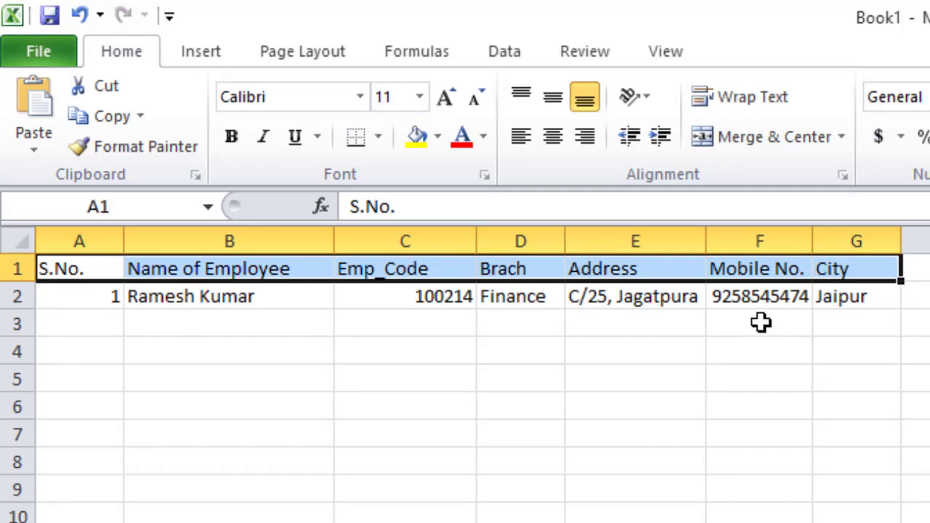
{"action": "left_click", "coordinate": [560, 143]}
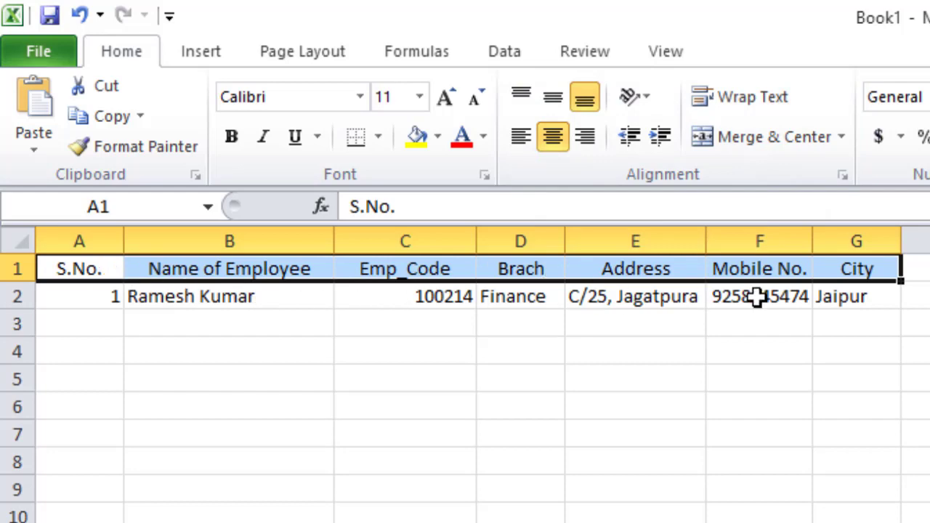
{"action": "left_click", "coordinate": [839, 332]}
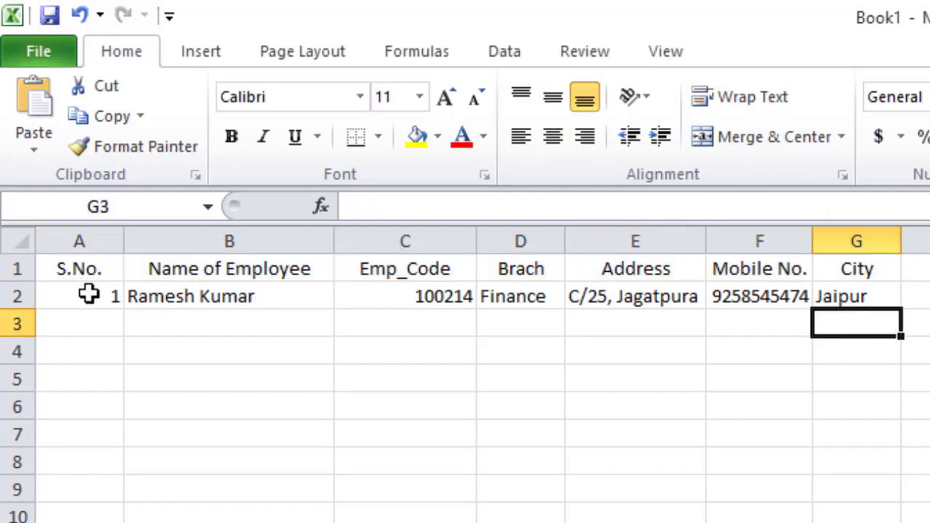
{"action": "mouse_move", "coordinate": [89, 293]}
{"action": "left_mouse_down"}
{"action": "mouse_move", "coordinate": [804, 291]}
{"action": "mouse_move", "coordinate": [83, 298]}
{"action": "left_mouse_up"}
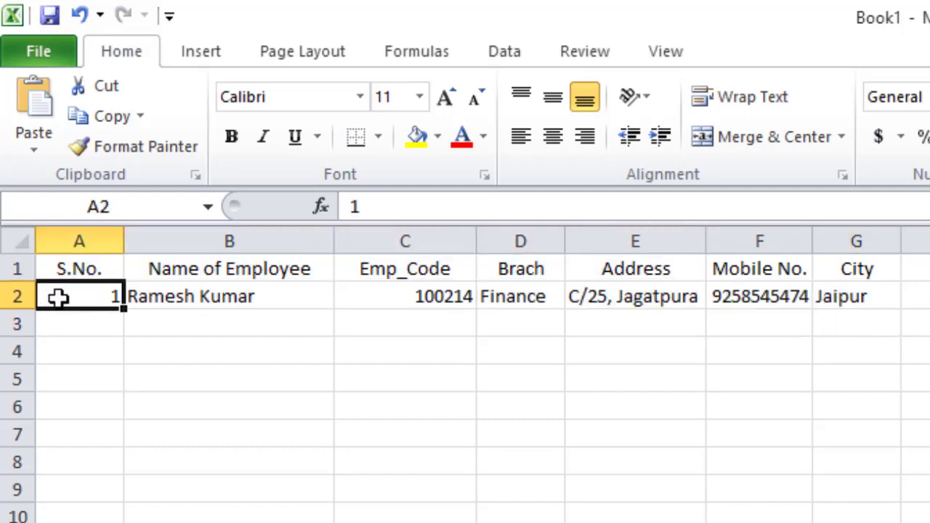
{"action": "left_click", "coordinate": [552, 138]}
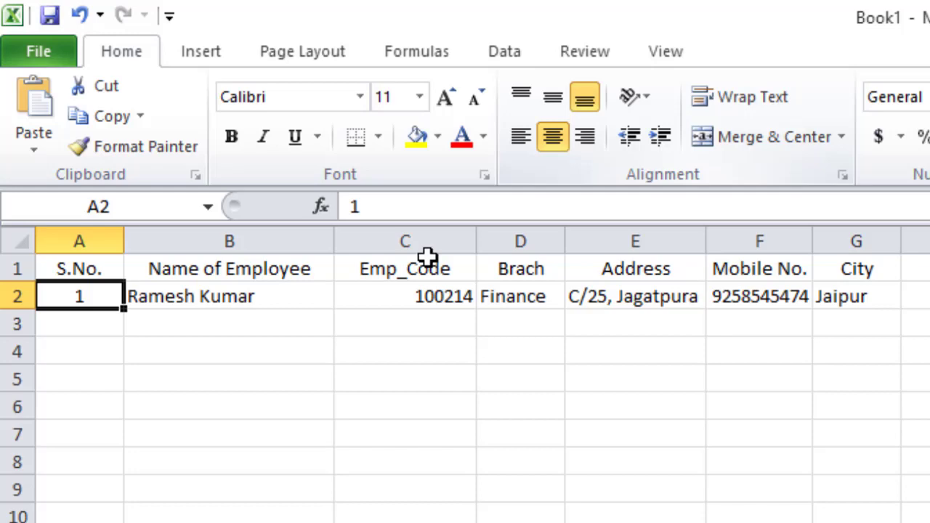
{"action": "left_click", "coordinate": [385, 299]}
{"action": "left_click", "coordinate": [554, 138]}
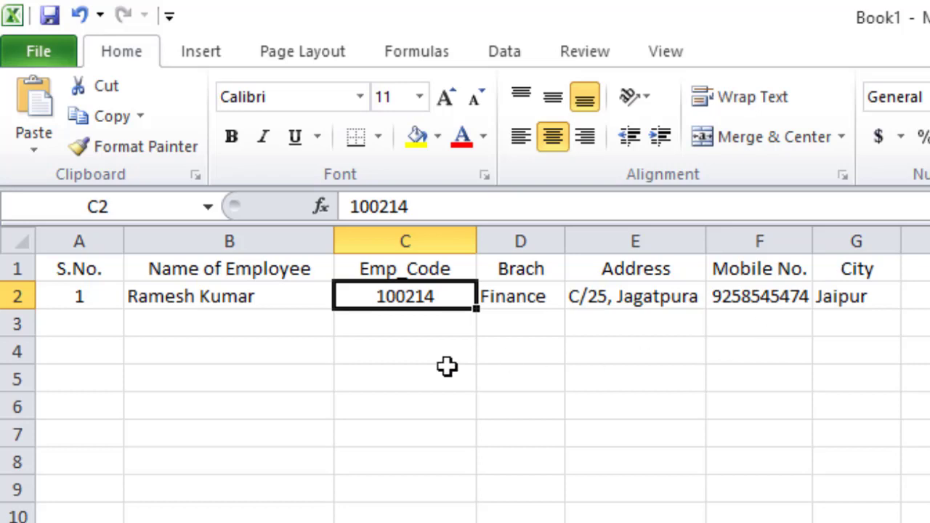
Step: Make the header row A1:G1 bold
{"action": "left_click_drag", "start_coordinate": [87, 270], "coordinate": [824, 270]}
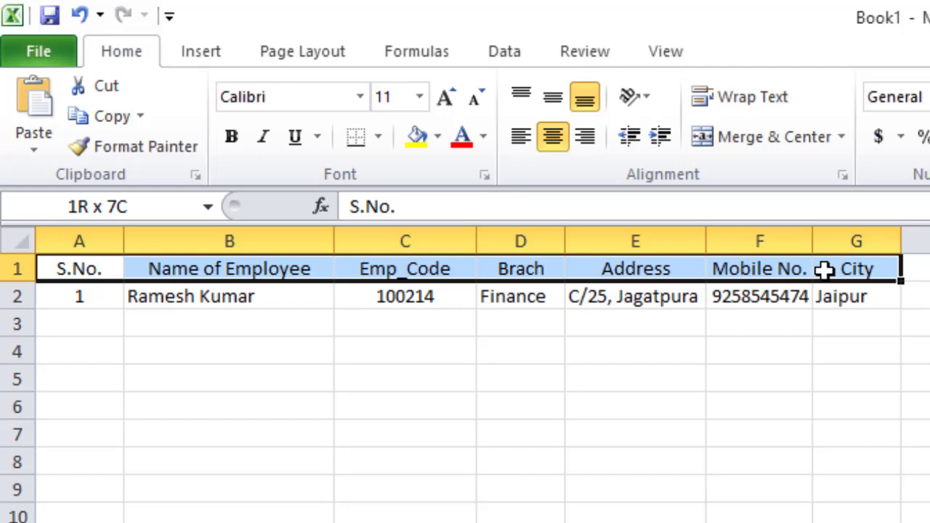
{"action": "left_click", "coordinate": [233, 138]}
{"action": "left_click", "coordinate": [293, 356]}
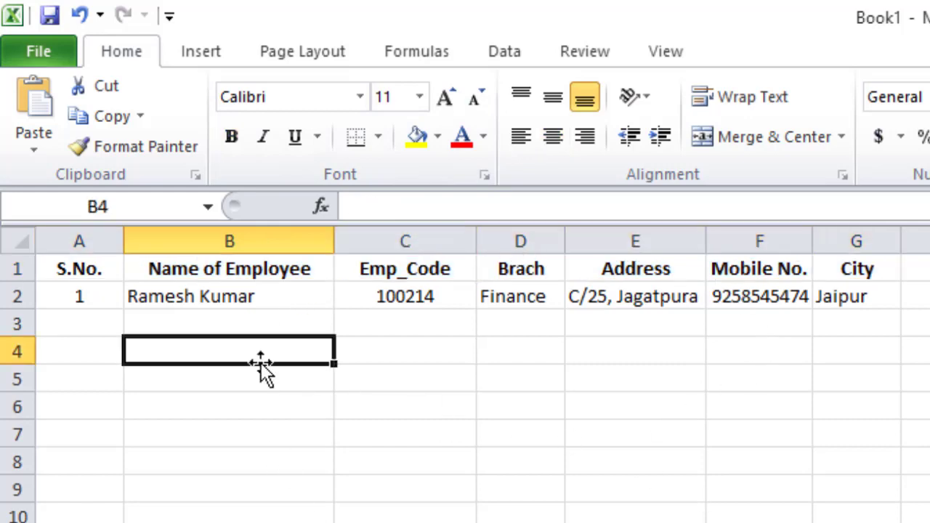
Step: Enter serial number 2 in cell A3
{"action": "left_click", "coordinate": [102, 318]}
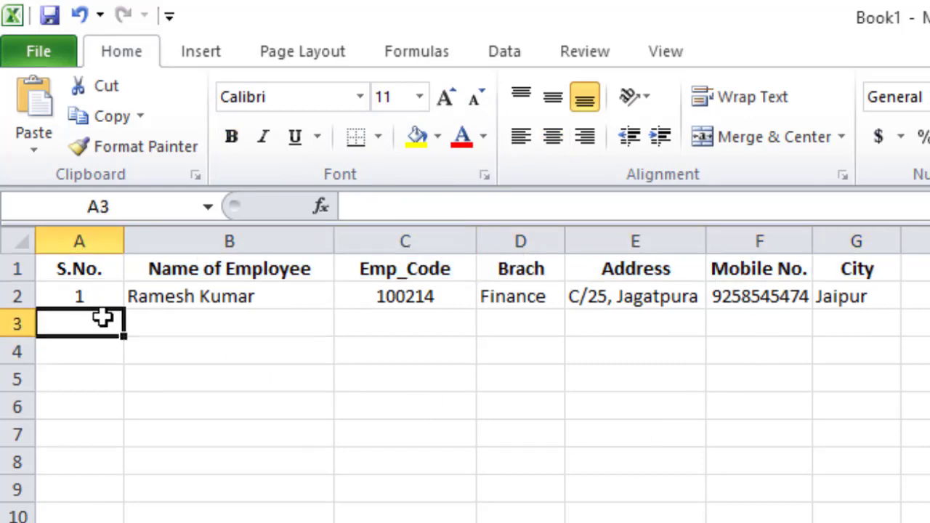
{"action": "type", "text": "2"}
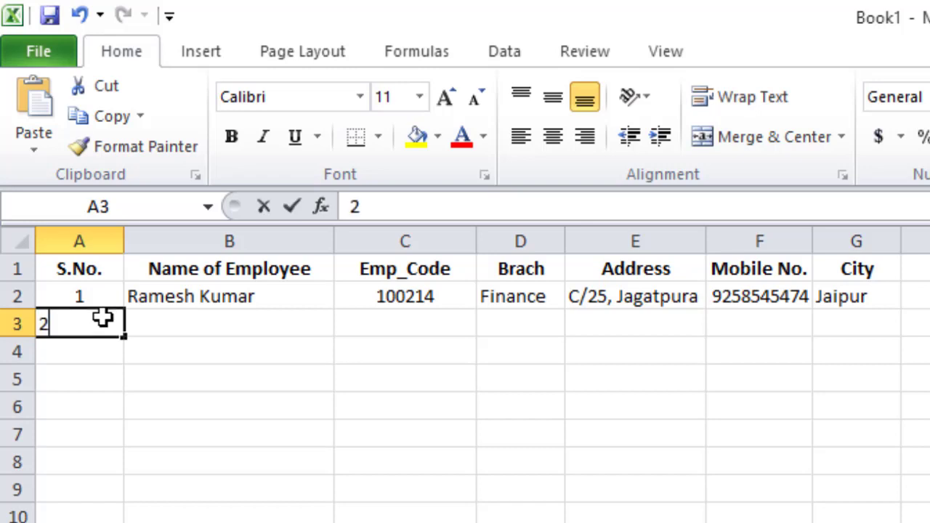
{"action": "key", "text": "Tab"}
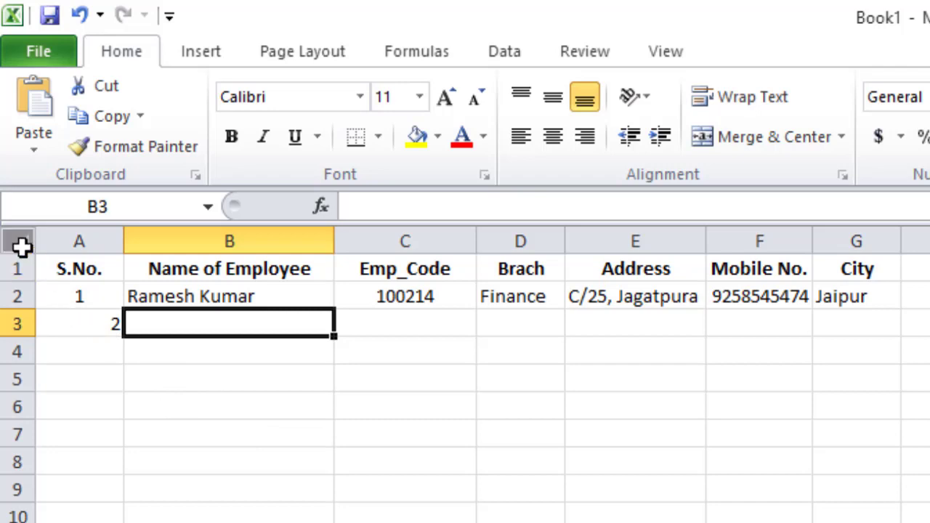
Step: Centre the entire S.No. column A and Emp_Code column C
{"action": "left_click", "coordinate": [77, 240]}
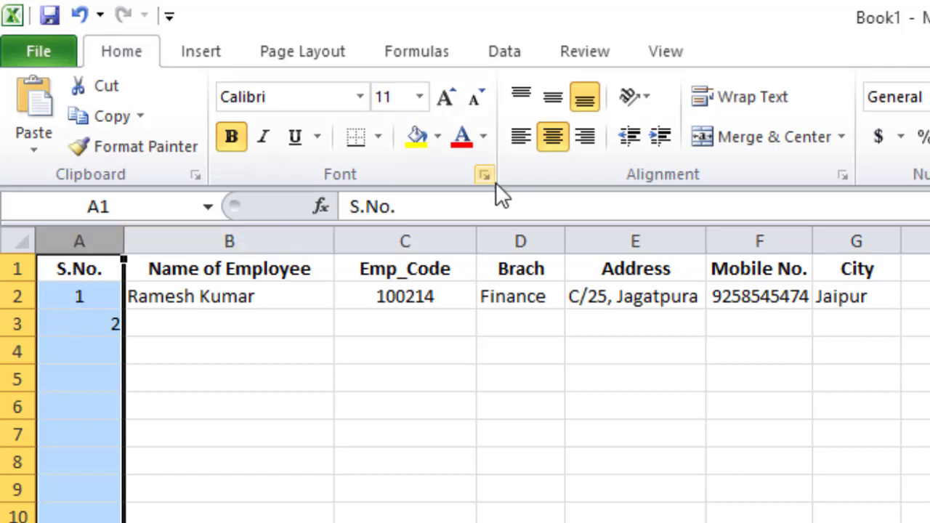
{"action": "left_click", "coordinate": [552, 142]}
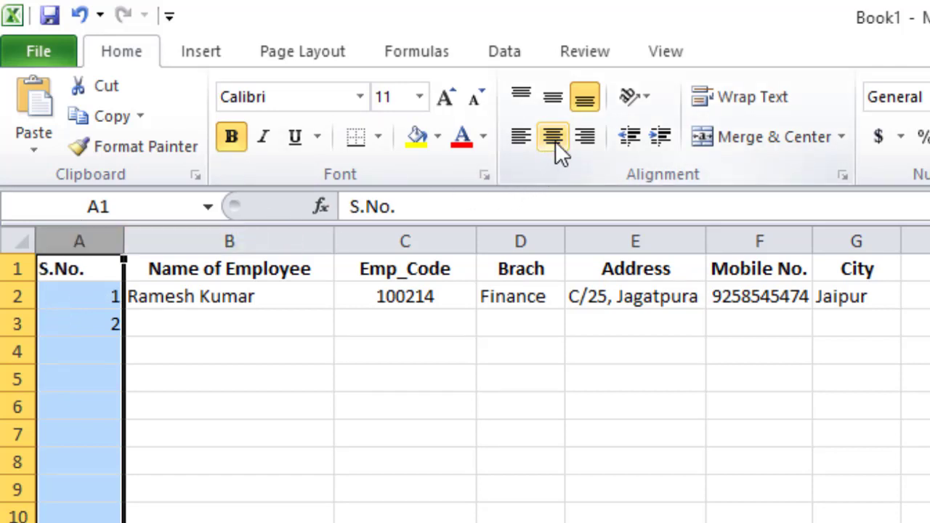
{"action": "left_click", "coordinate": [555, 141]}
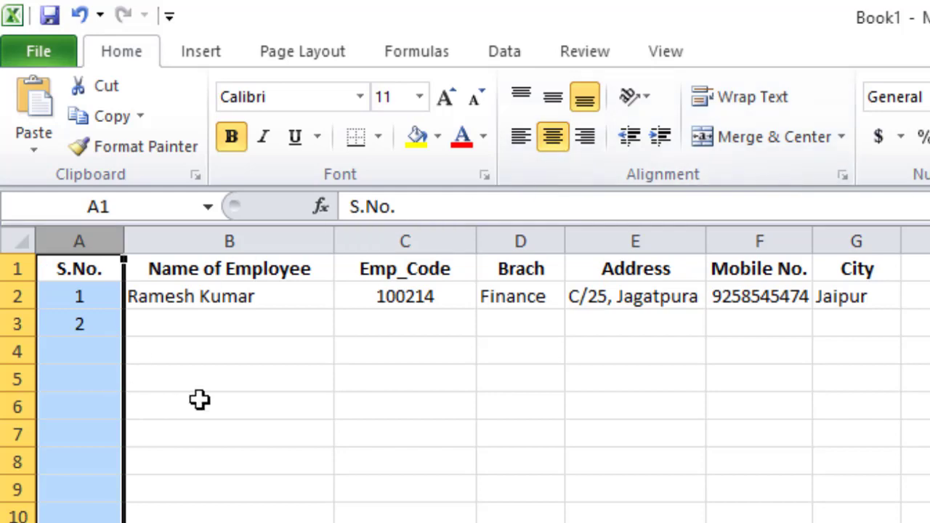
{"action": "left_click", "coordinate": [408, 241]}
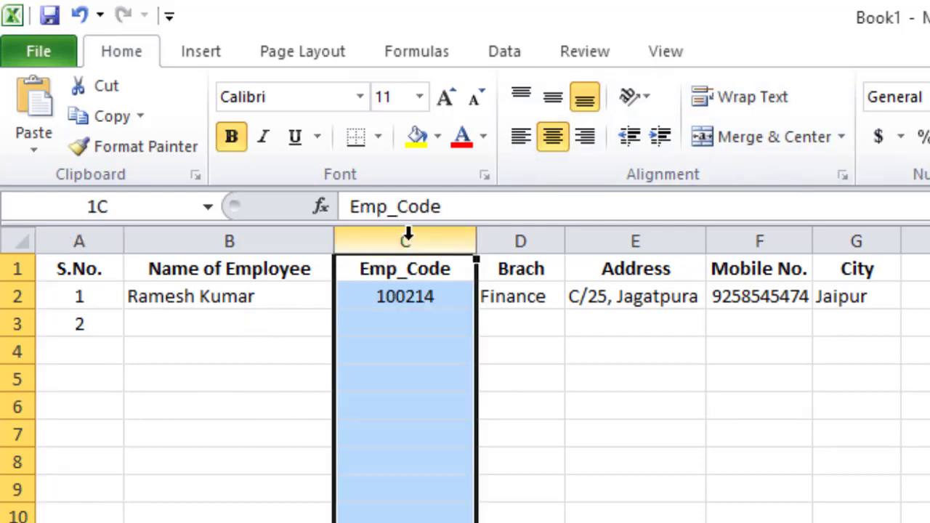
{"action": "left_click", "coordinate": [552, 138]}
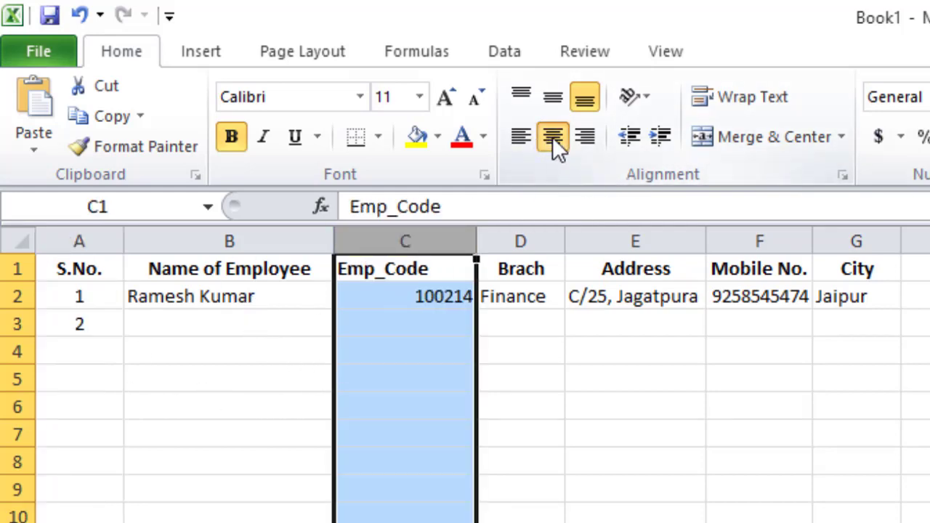
{"action": "left_click", "coordinate": [552, 136]}
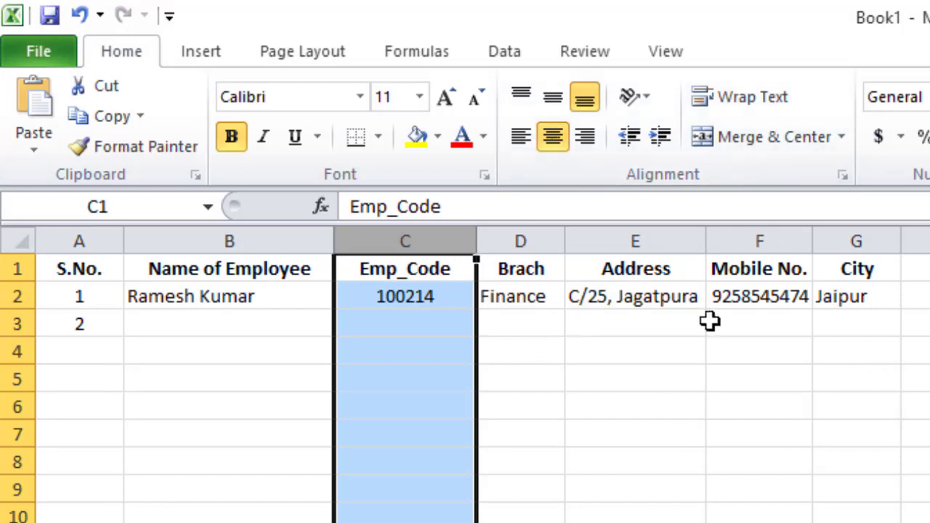
Step: Enter the second employee's name, code, Finance branch, address, mobile and Delhi in row 3, then AutoFit column E
{"action": "left_click", "coordinate": [198, 332]}
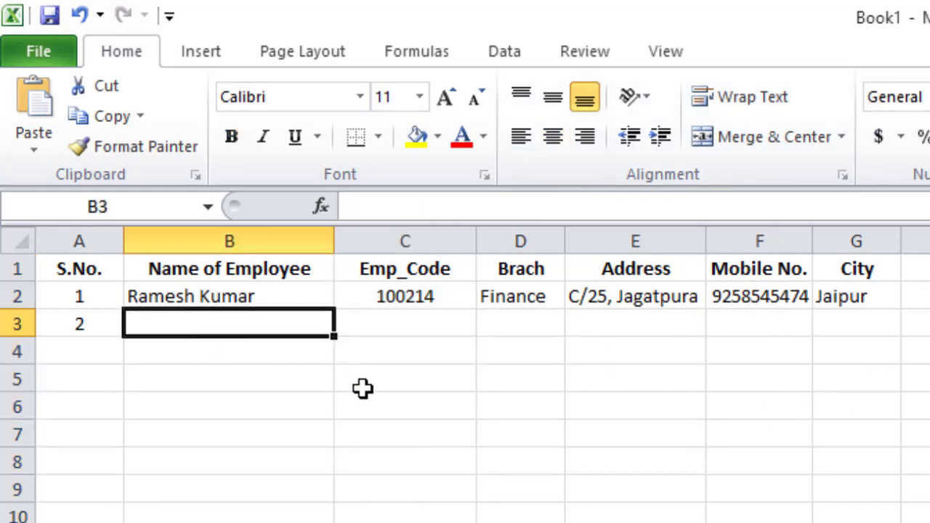
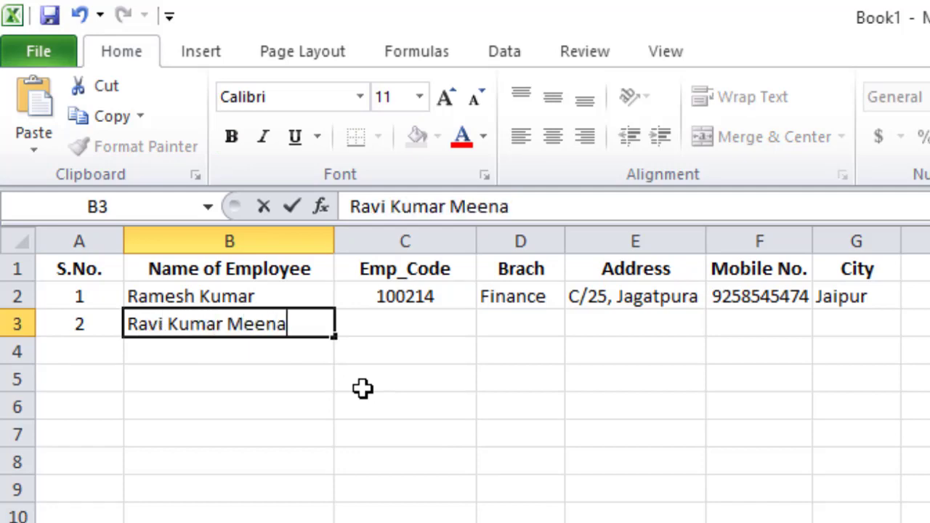
{"action": "key", "text": "Tab"}
{"action": "type", "text": "100215\tFinance\tNear Railway Station"}
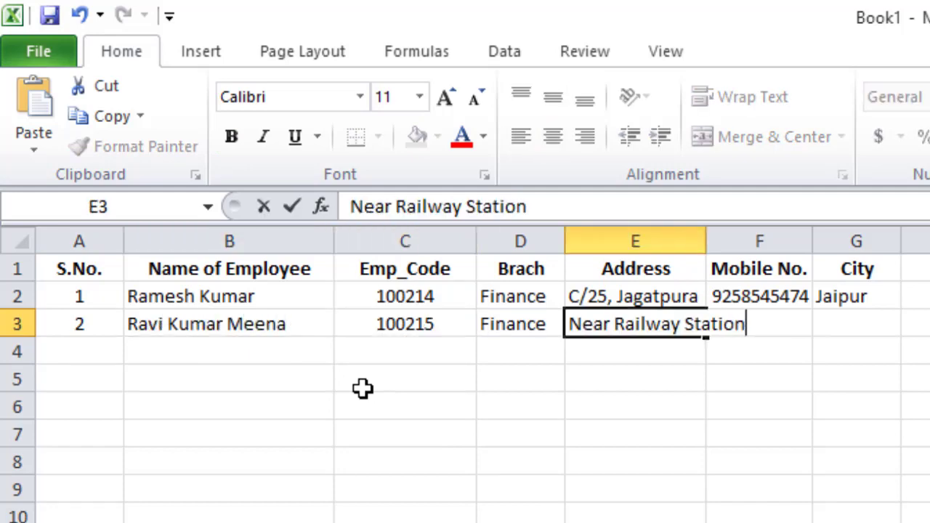
{"action": "key", "text": "Tab"}
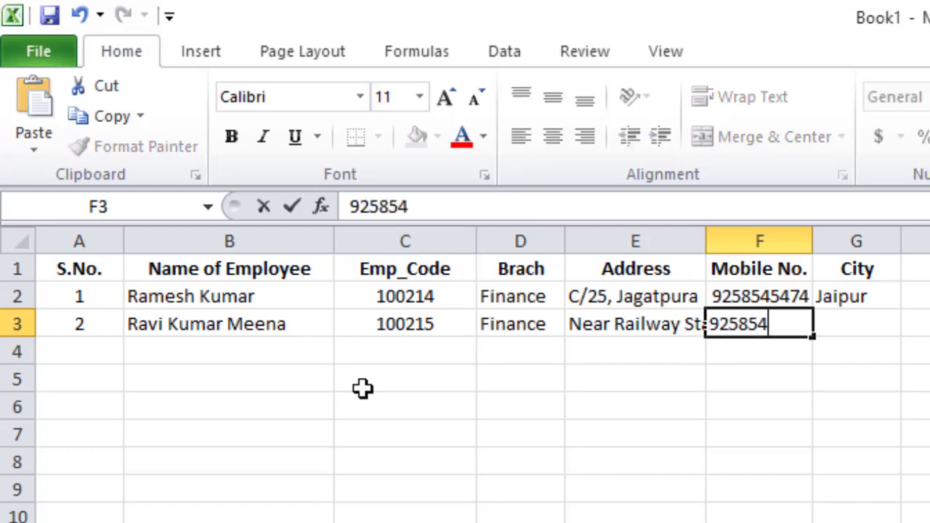
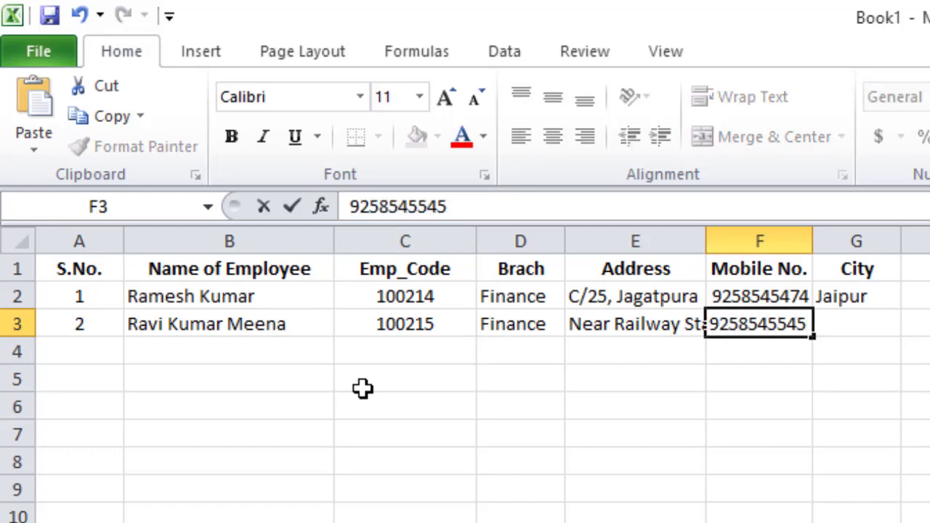
{"action": "key", "text": "Tab"}
{"action": "type", "text": "De"}
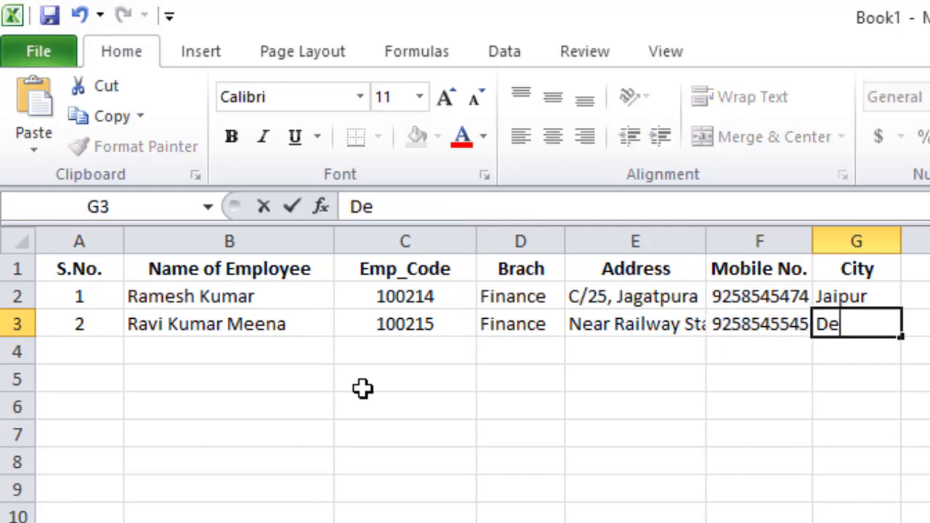
{"action": "type", "text": "lhi"}
{"action": "key", "text": "Return"}
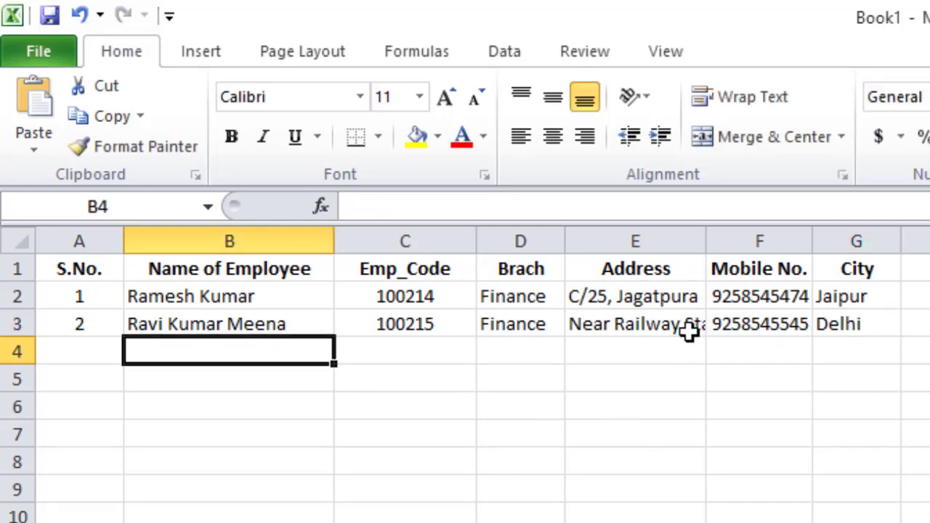
{"action": "left_click", "coordinate": [666, 329]}
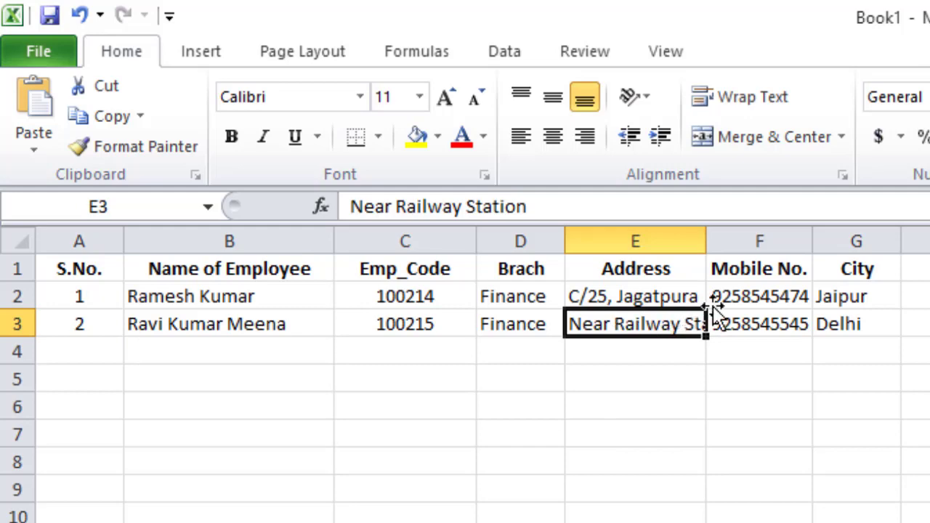
{"action": "double_click", "coordinate": [703, 237]}
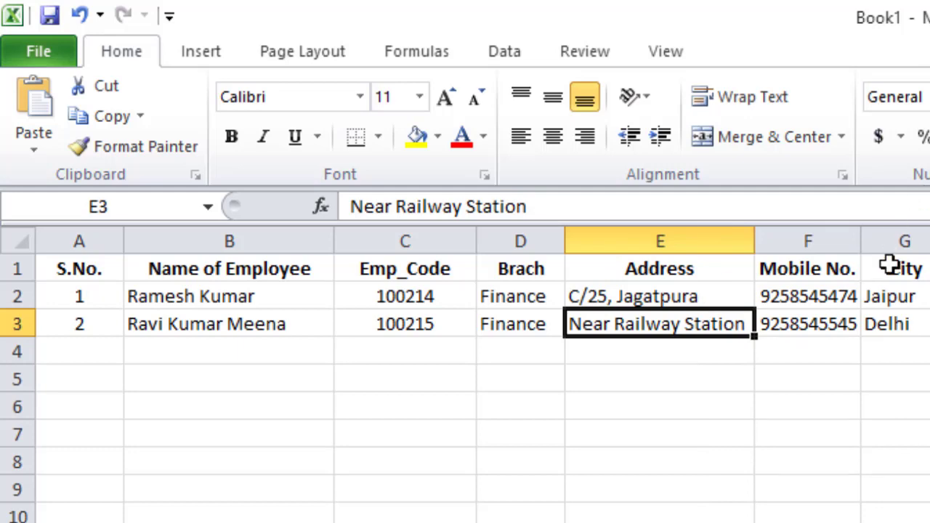
Step: Fill row 4 with the third record: serial 3, a mobile number and city Jaipur
{"action": "left_click", "coordinate": [107, 349]}
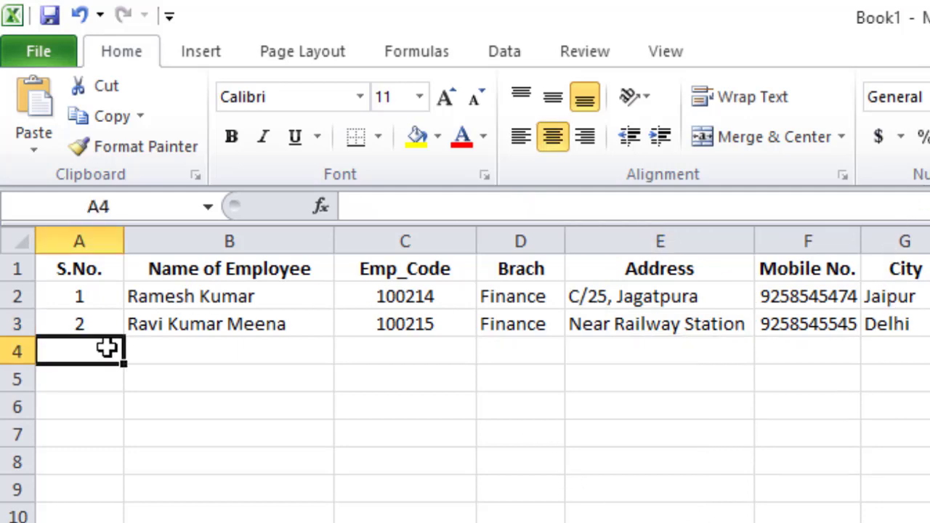
{"action": "type", "text": "3"}
{"action": "key", "text": "Tab"}
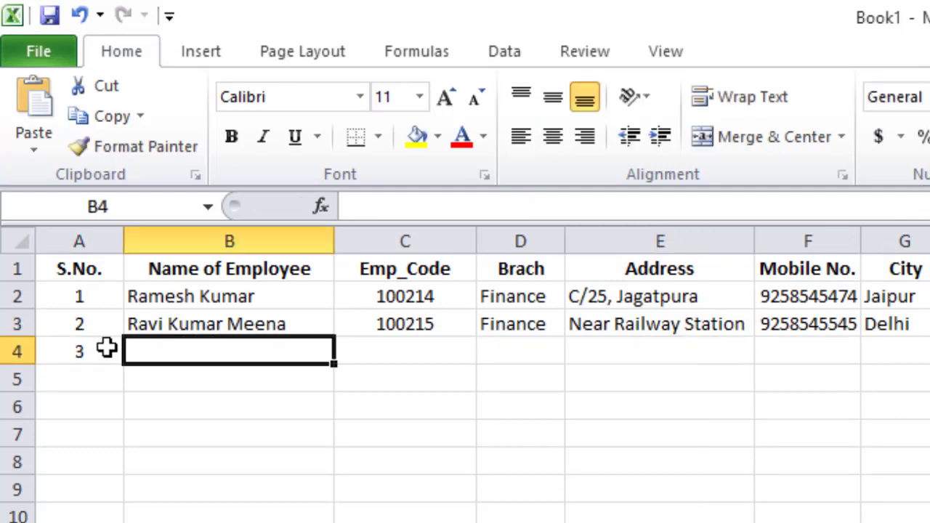
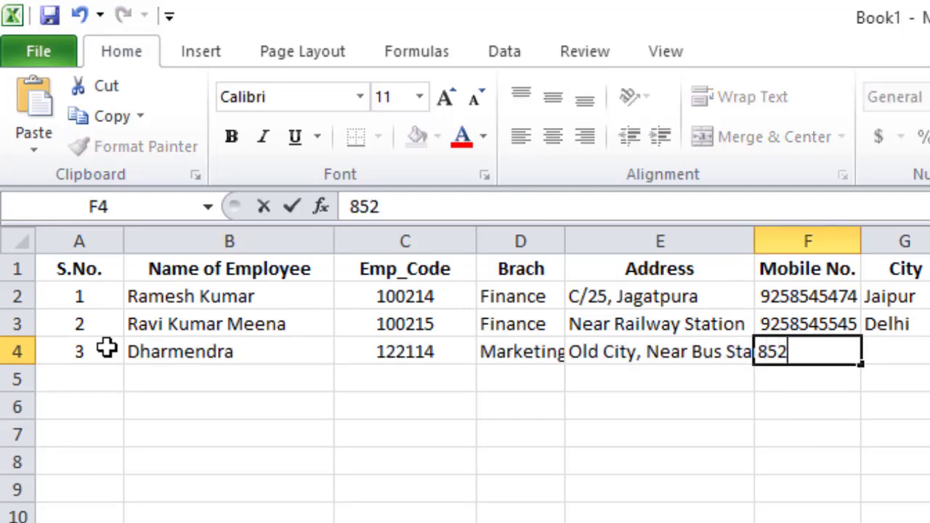
{"action": "key", "text": "Tab"}
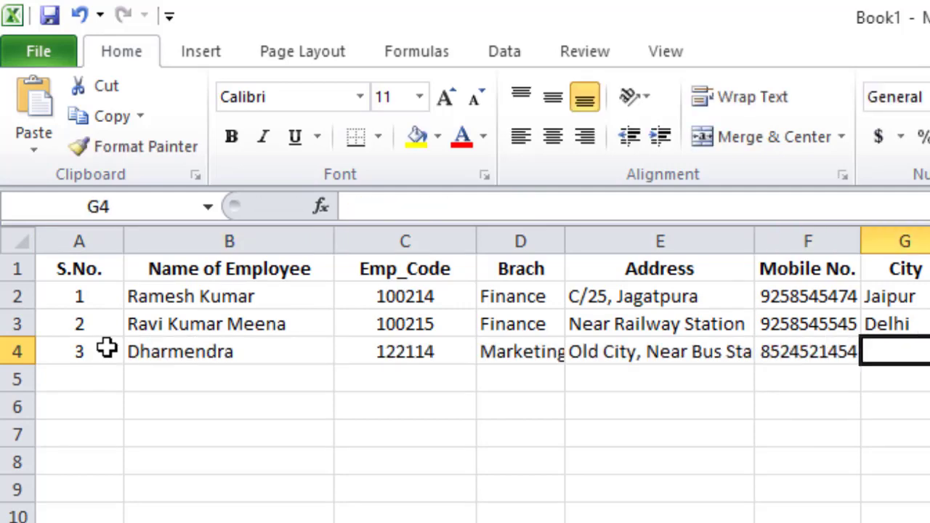
{"action": "type", "text": "J"}
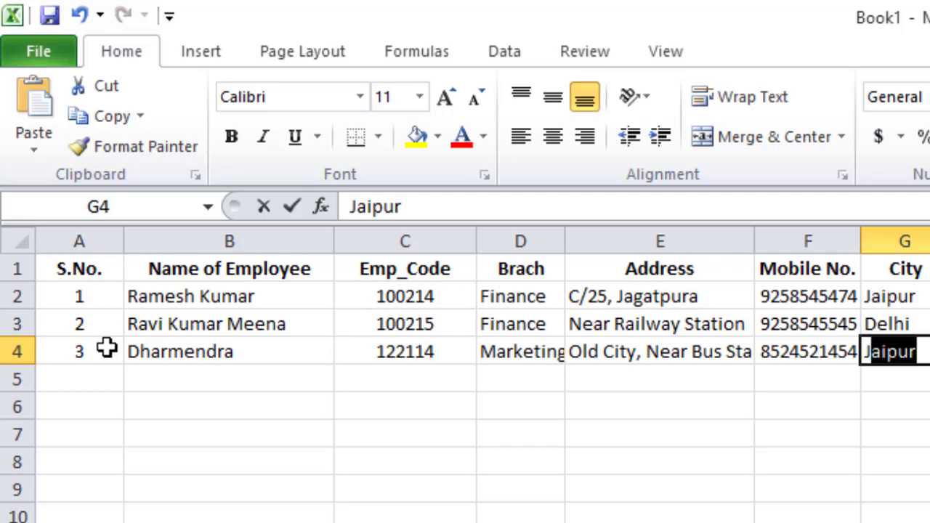
{"action": "type", "text": "aipu"}
{"action": "key", "text": "Return"}
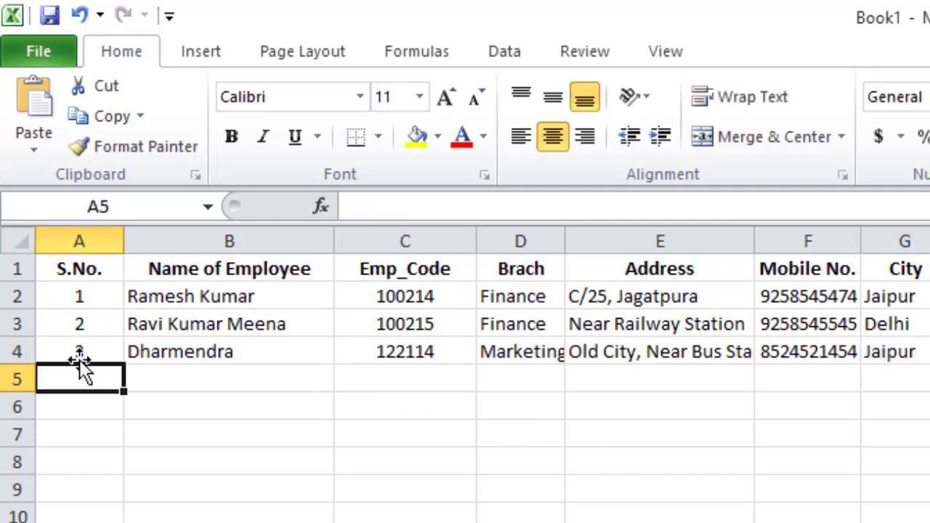
Step: Copy the three employee records in A2:G4
{"action": "mouse_move", "coordinate": [79, 297]}
{"action": "left_mouse_down"}
{"action": "mouse_move", "coordinate": [818, 330]}
{"action": "mouse_move", "coordinate": [887, 353]}
{"action": "left_mouse_up"}
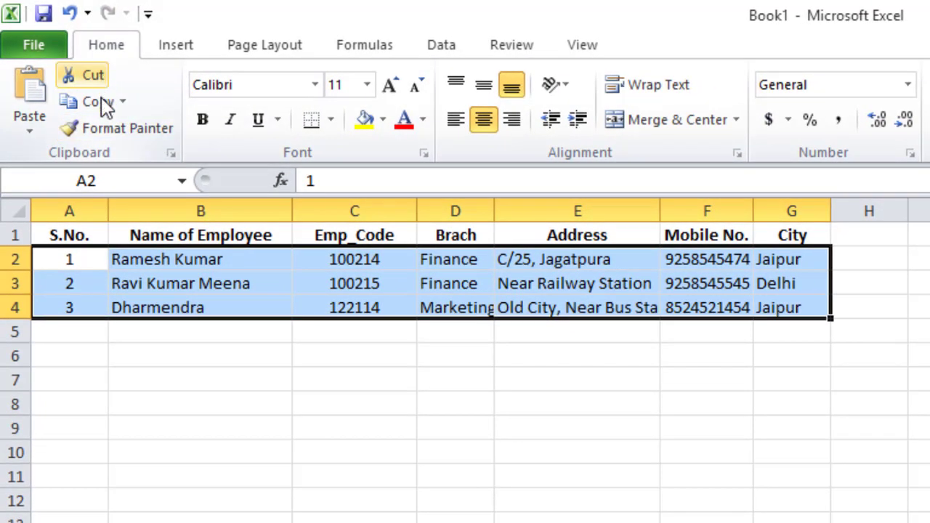
{"action": "right_click", "coordinate": [206, 268]}
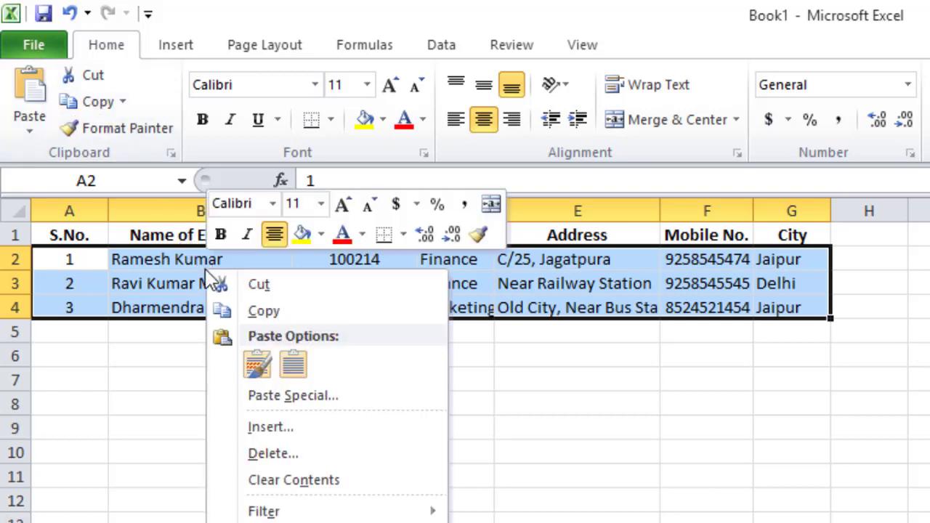
{"action": "left_click", "coordinate": [256, 315]}
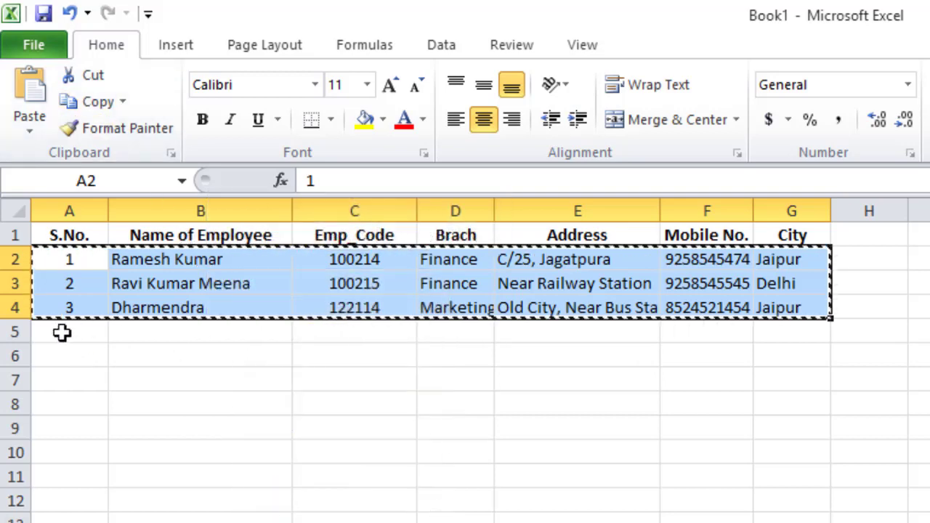
Step: Paste the copied records at A5 so rows 5–7 repeat rows 2–4
{"action": "left_click", "coordinate": [62, 332]}
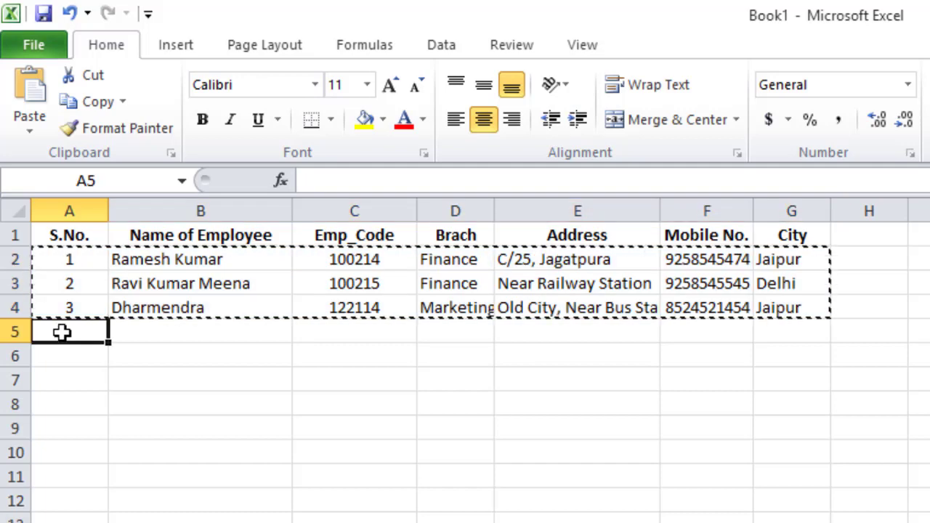
{"action": "right_click", "coordinate": [61, 332]}
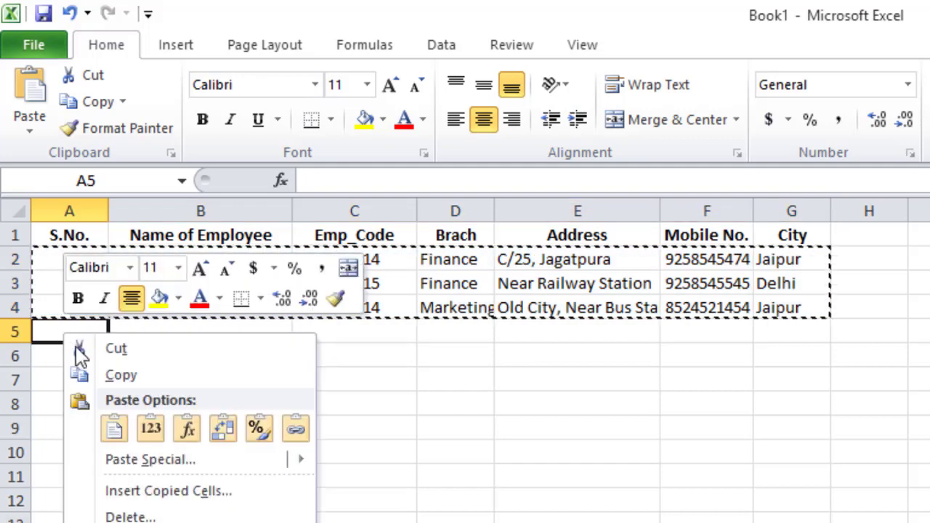
{"action": "left_click", "coordinate": [150, 371]}
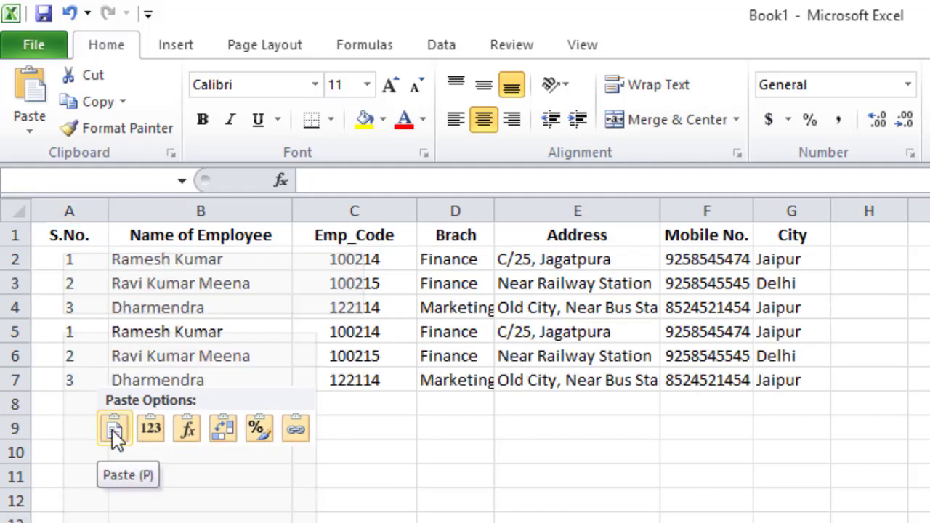
{"action": "left_click", "coordinate": [111, 430]}
{"action": "left_click", "coordinate": [180, 454]}
{"action": "double_click", "coordinate": [270, 515]}
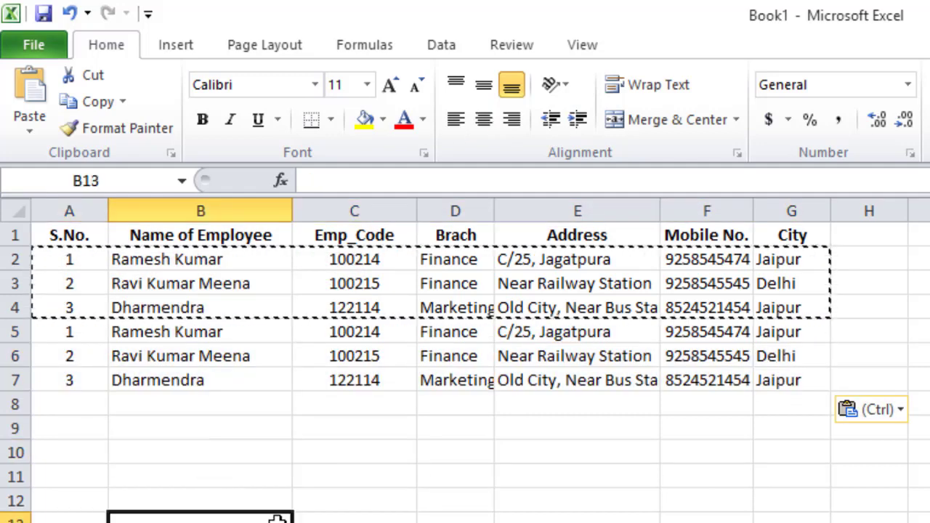
{"action": "left_click", "coordinate": [928, 502]}
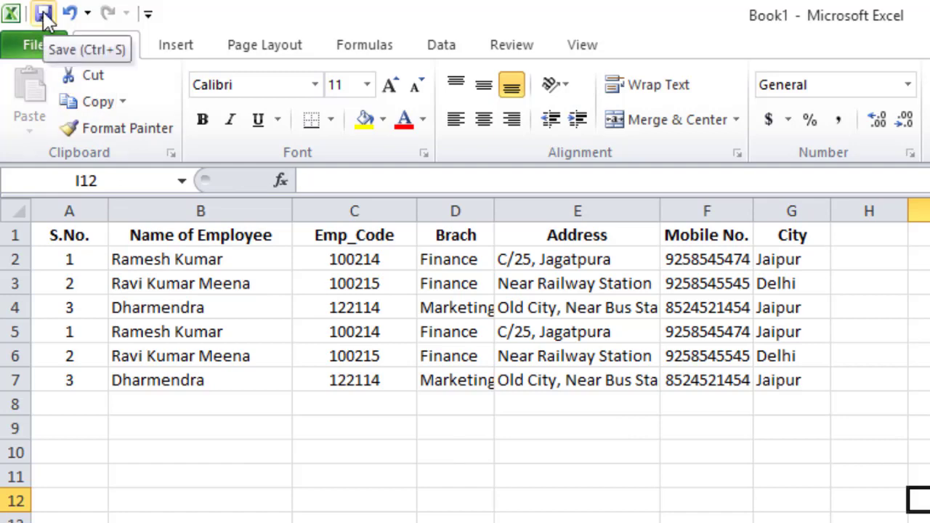
Step: Save the workbook to the Desktop as 'employee data file'
{"action": "left_click", "coordinate": [42, 51]}
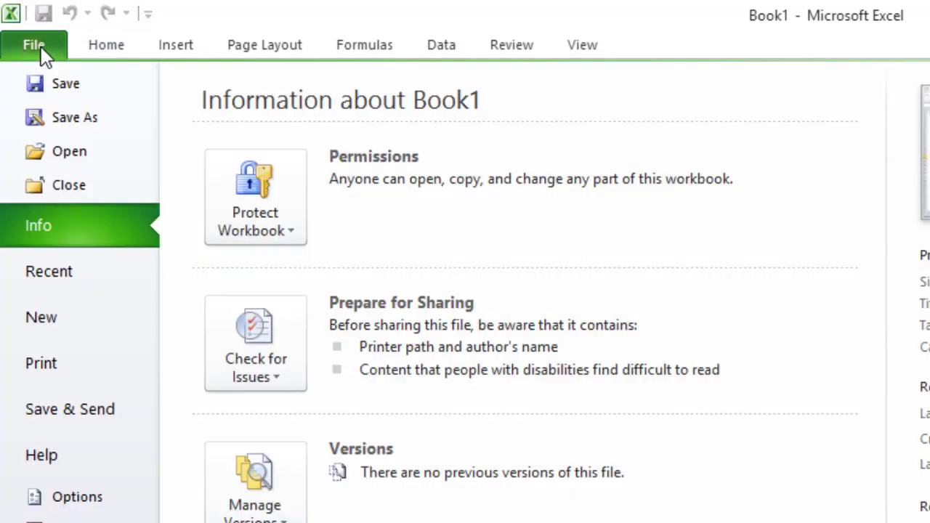
{"action": "left_click", "coordinate": [87, 87]}
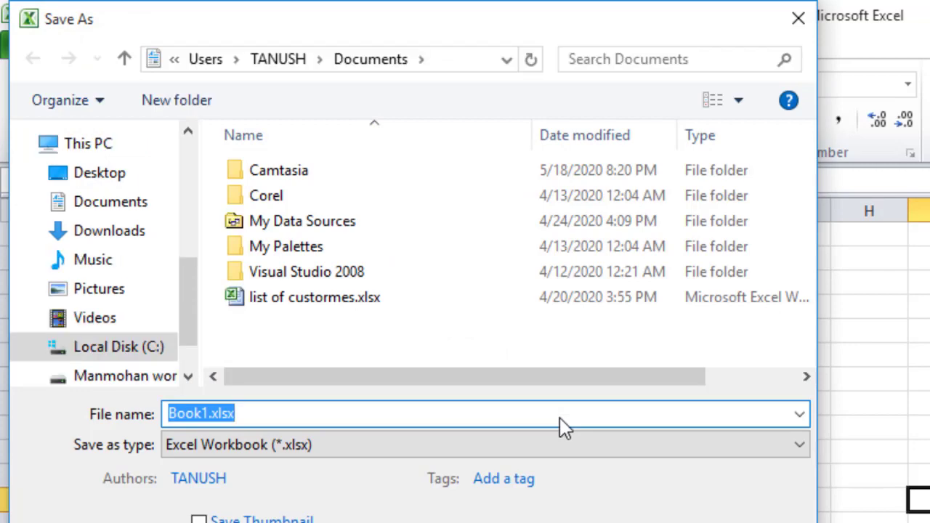
{"action": "type", "text": "emp"}
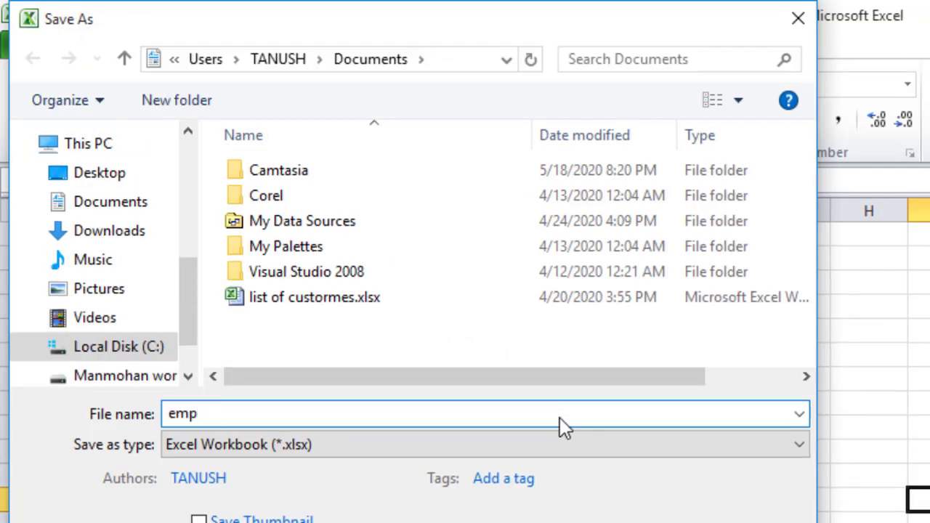
{"action": "type", "text": "loyee data file"}
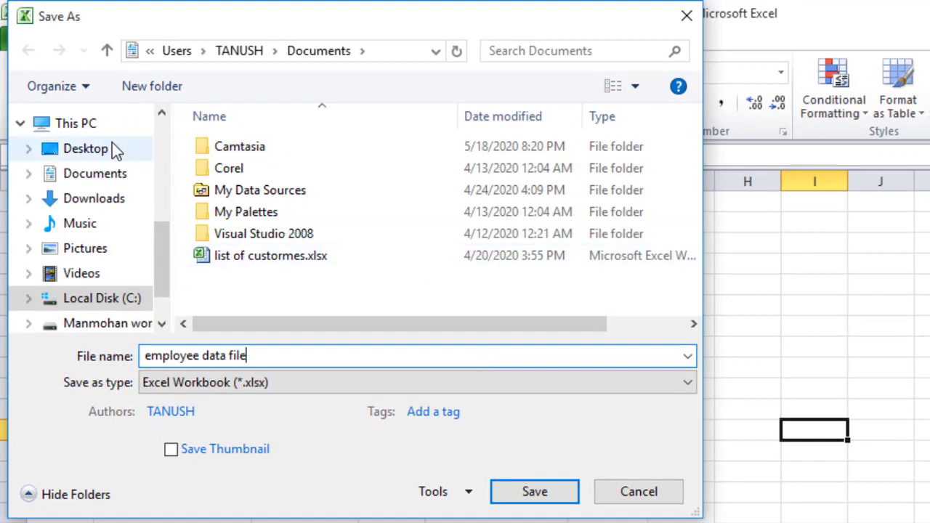
{"action": "left_click", "coordinate": [112, 145]}
{"action": "left_click", "coordinate": [556, 499]}
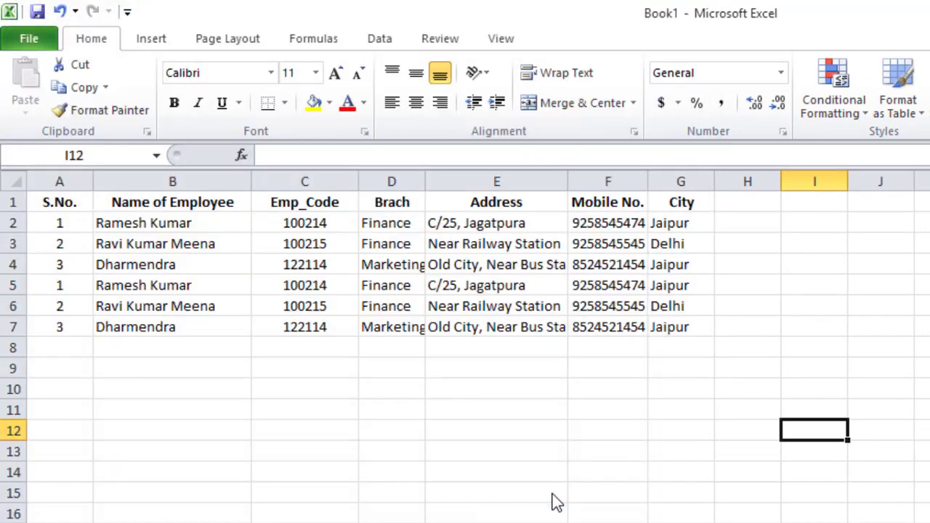
{"action": "left_click", "coordinate": [27, 39]}
Step: Close the workbook, quit Excel, and launch employee data file from the desktop
{"action": "left_click", "coordinate": [66, 159]}
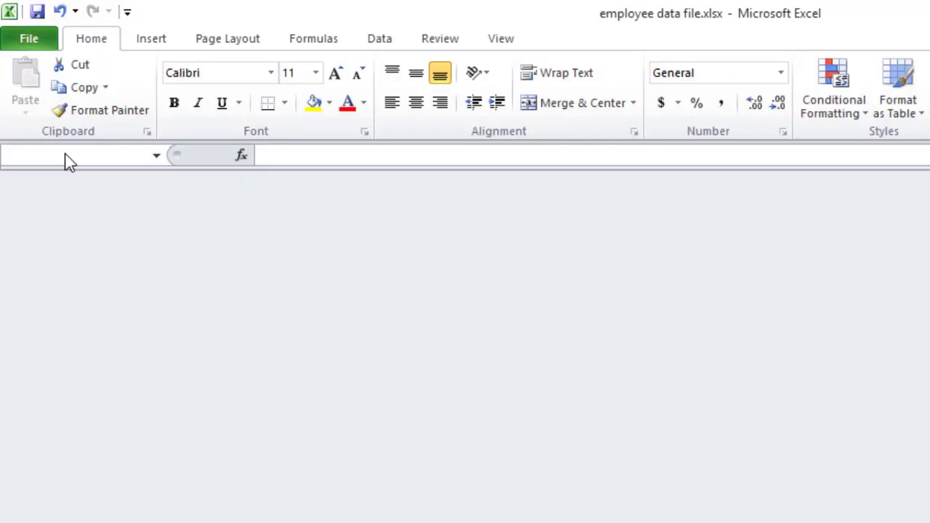
{"action": "key", "text": "alt+F4"}
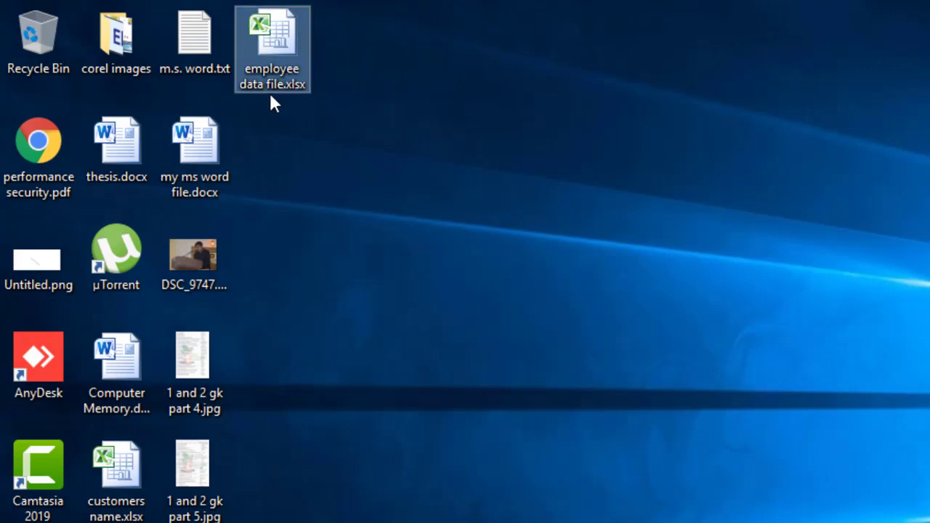
{"action": "double_click", "coordinate": [270, 51]}
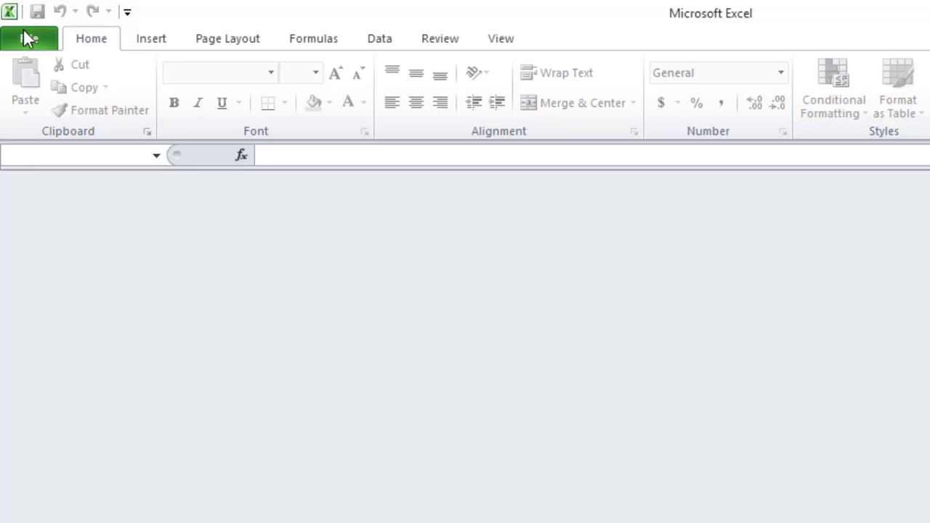
Step: Open employee data file.xlsx from the Desktop through File > Open
{"action": "left_click", "coordinate": [27, 36]}
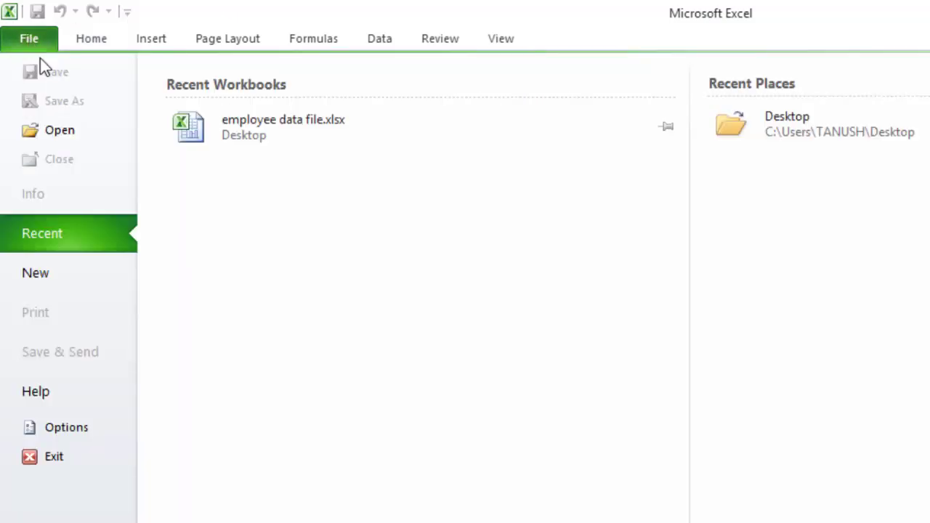
{"action": "left_click", "coordinate": [63, 130]}
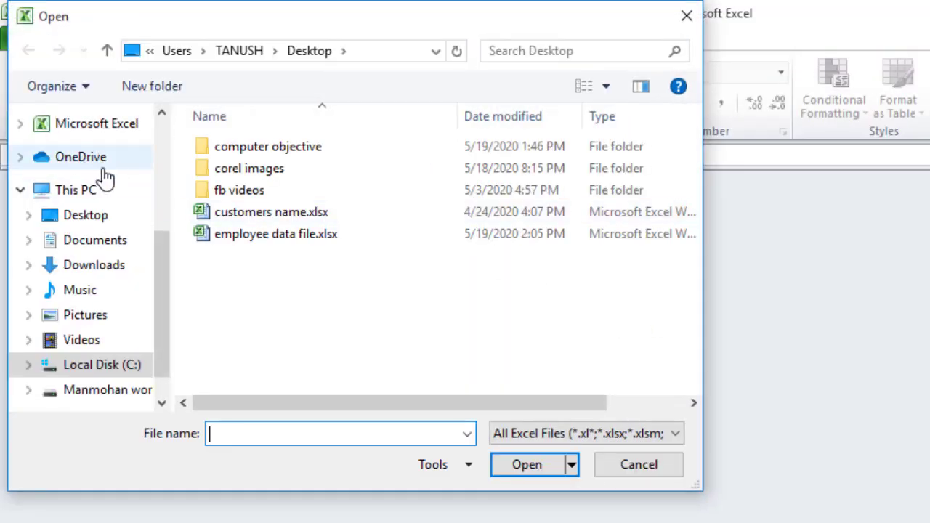
{"action": "left_click", "coordinate": [118, 220]}
{"action": "left_click", "coordinate": [250, 313]}
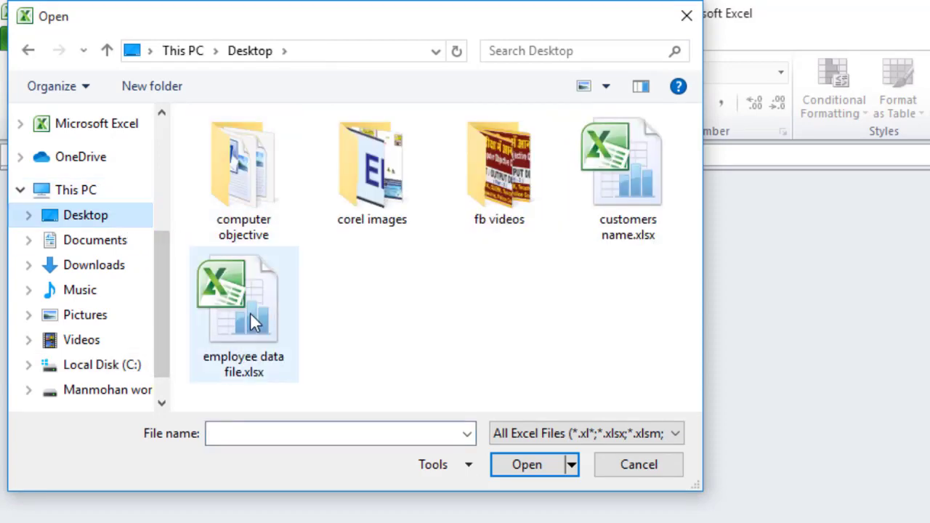
{"action": "left_click", "coordinate": [531, 467]}
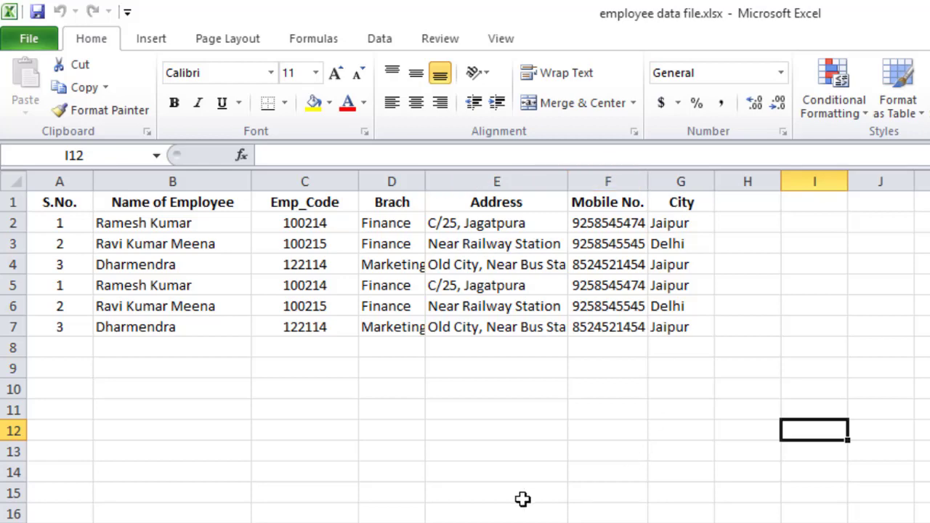
Step: Widen the Brach and Mobile No. columns and centre all entries in column F
{"action": "left_click_drag", "start_coordinate": [425, 181], "coordinate": [448, 181]}
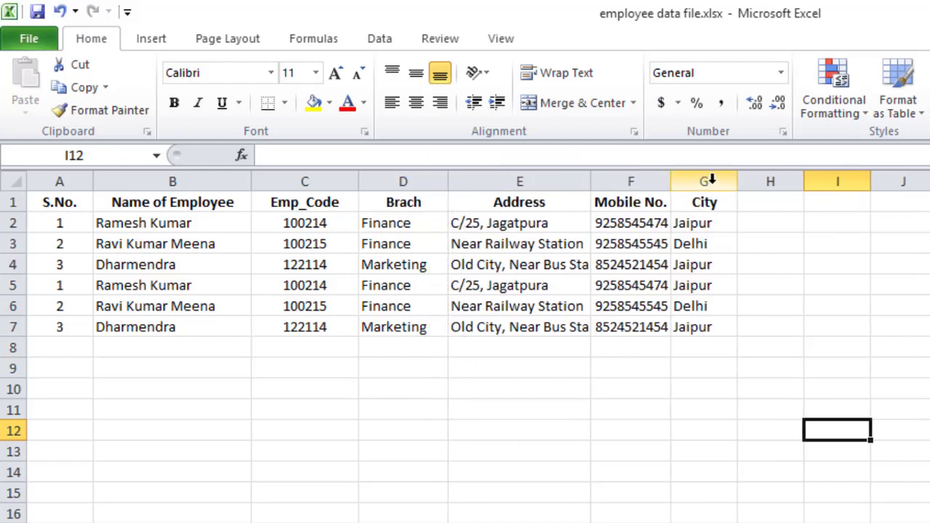
{"action": "left_click_drag", "start_coordinate": [672, 181], "coordinate": [687, 181]}
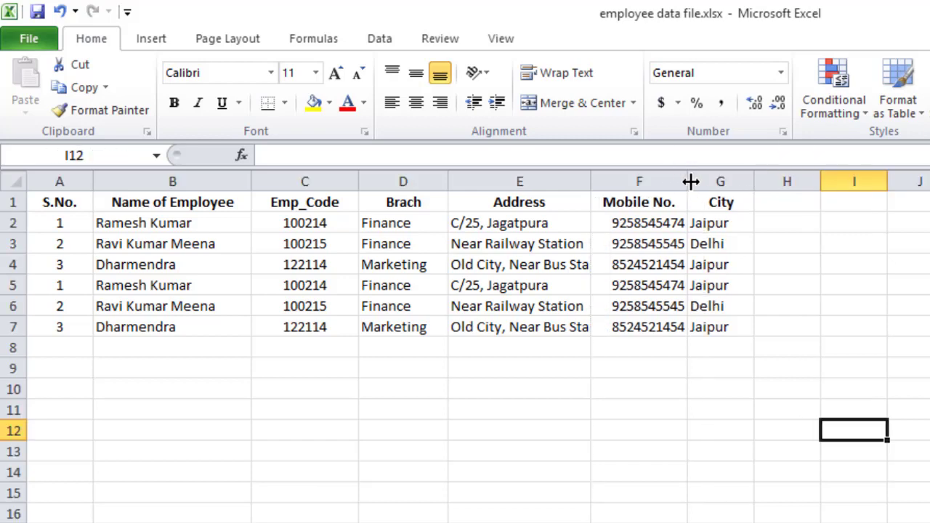
{"action": "left_click", "coordinate": [638, 182]}
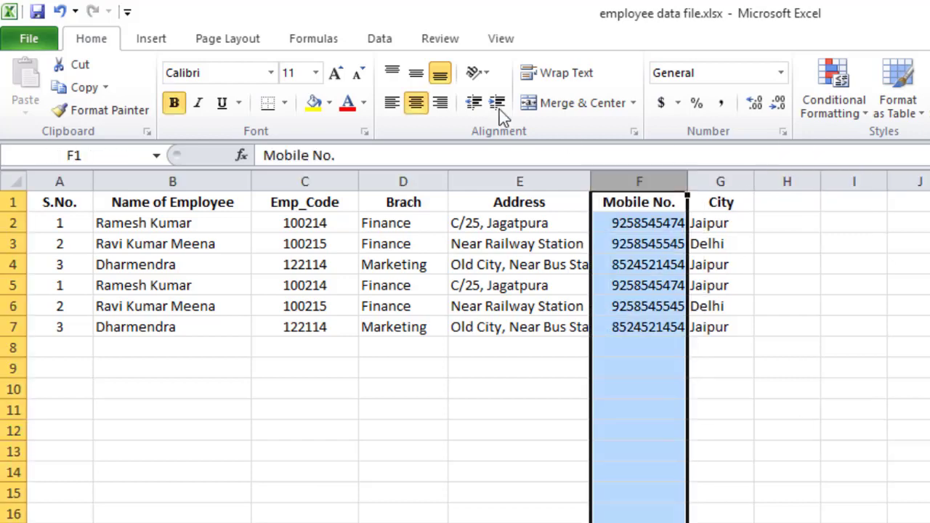
{"action": "left_click", "coordinate": [417, 106]}
{"action": "left_click", "coordinate": [417, 105]}
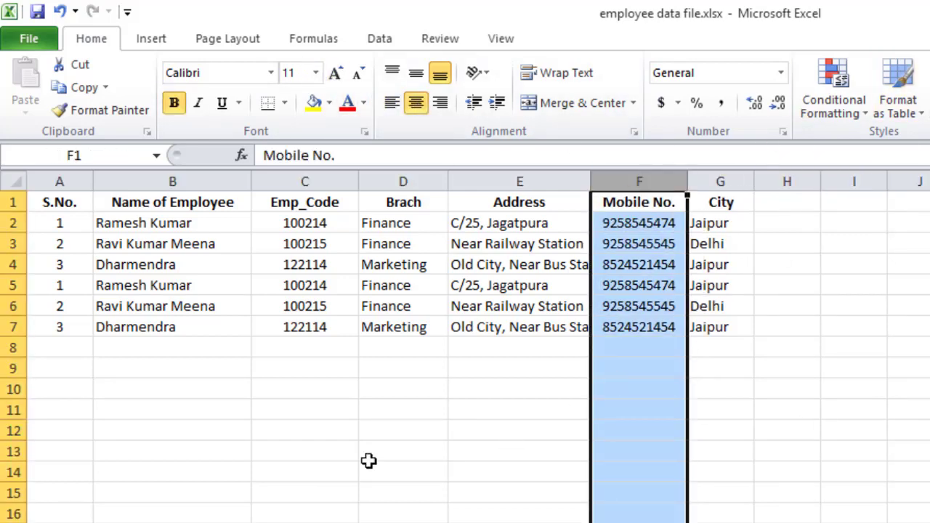
{"action": "left_click", "coordinate": [258, 469]}
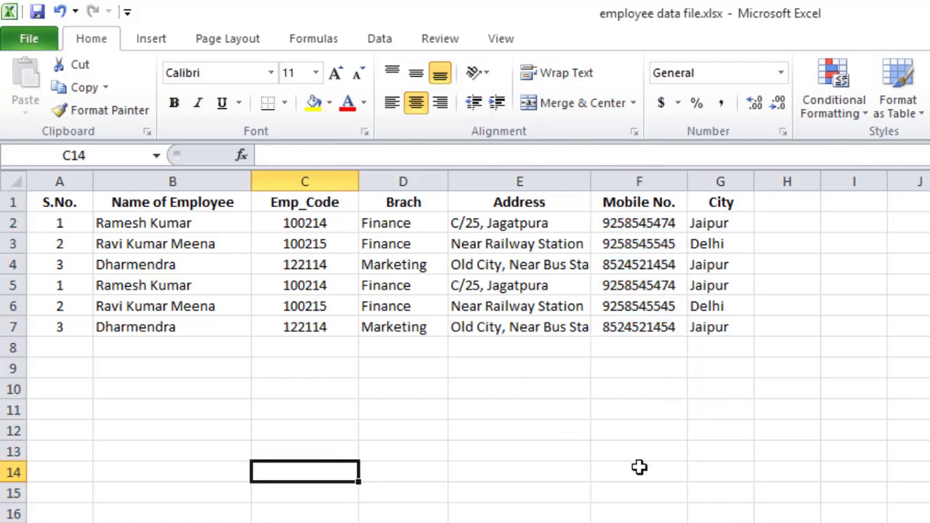